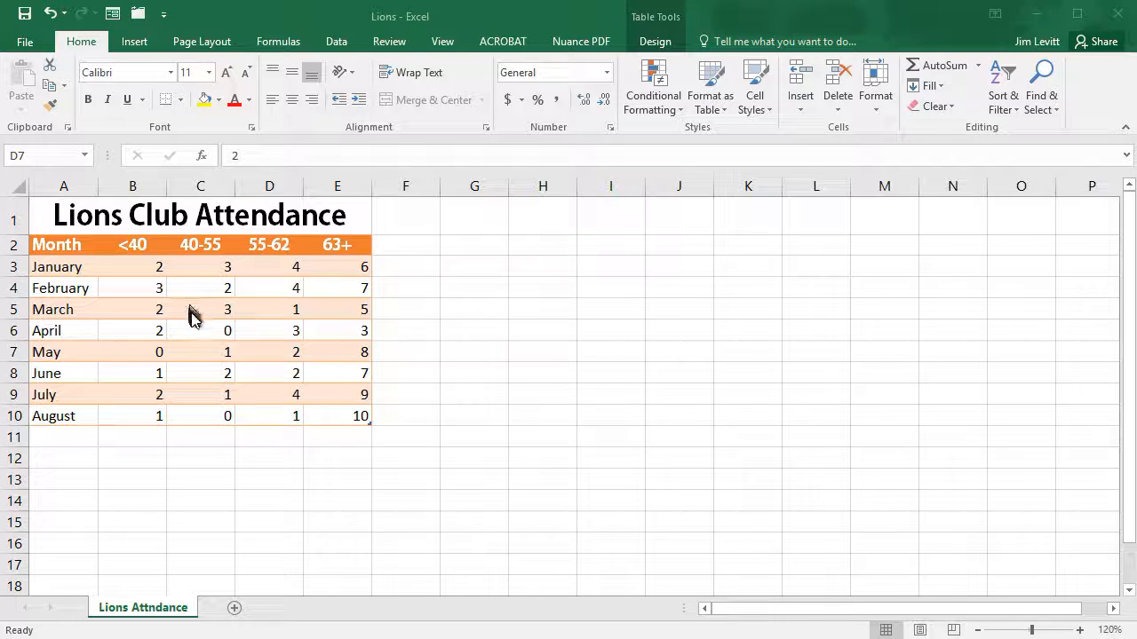
# Step: Insert the recommended Clustered Column chart of the attendance table and move it clear of the table's data
pyautogui.press('F2')
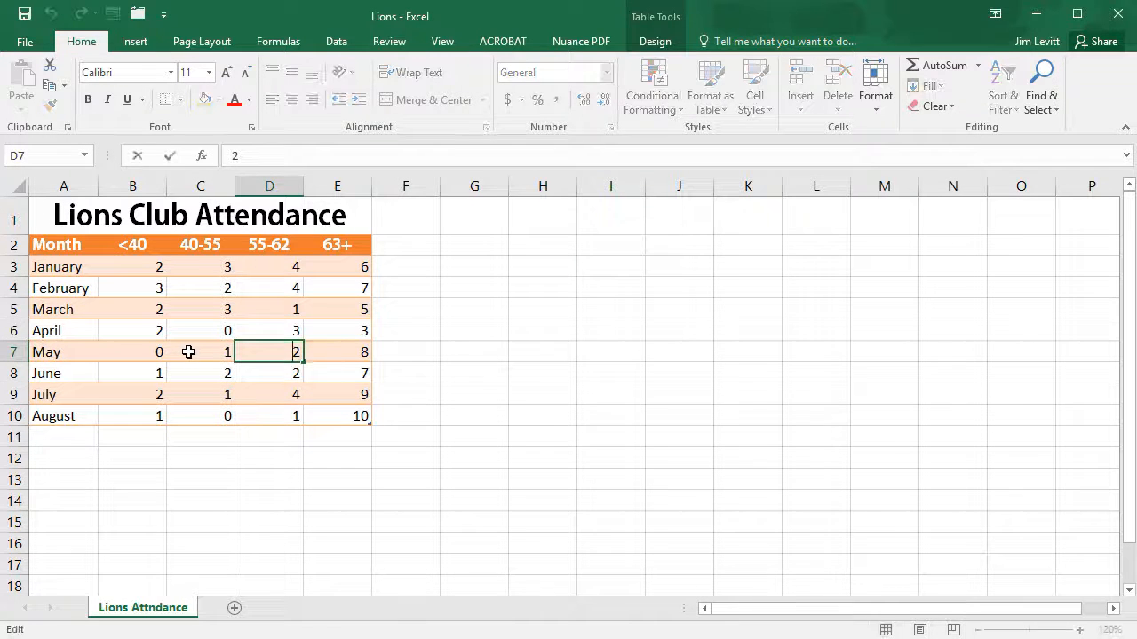
pyautogui.click(188, 352)
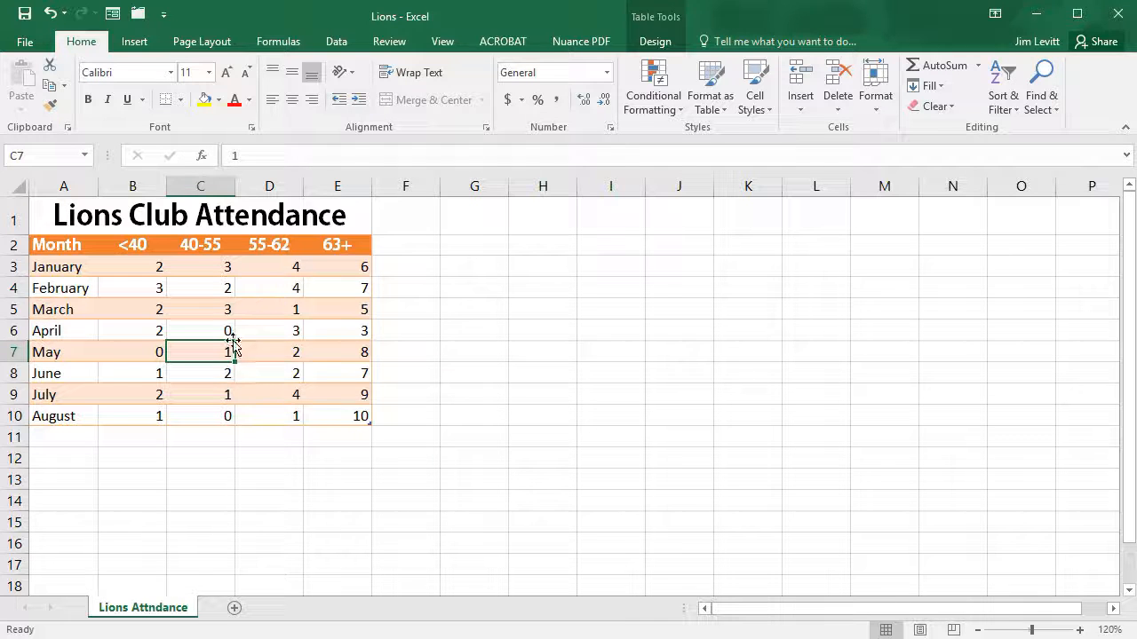
pyautogui.click(145, 44)
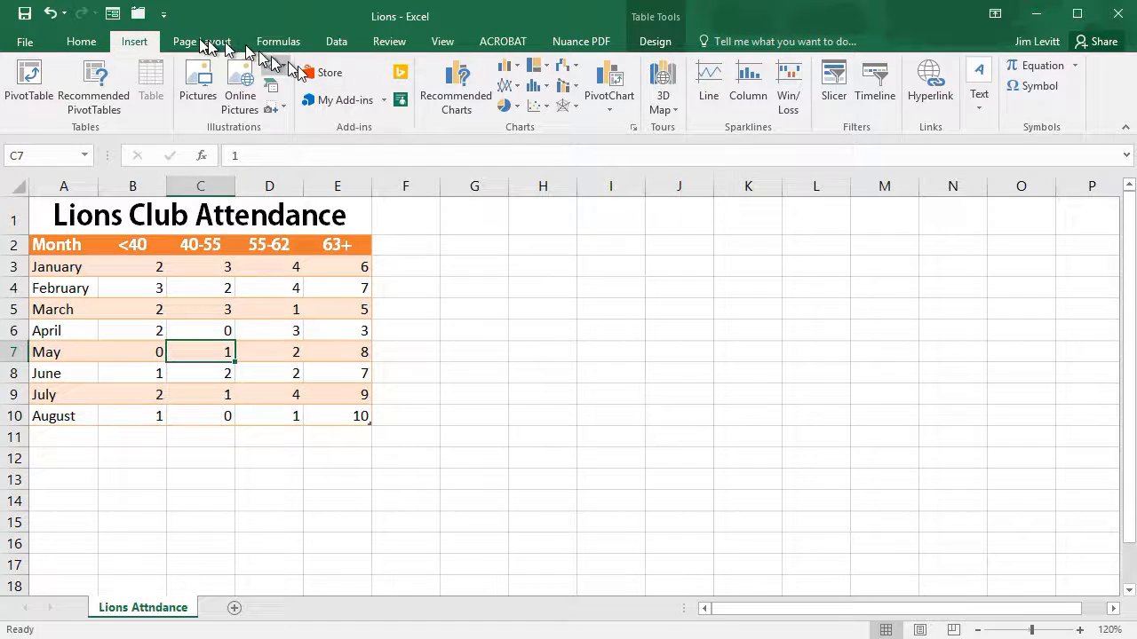
pyautogui.click(480, 93)
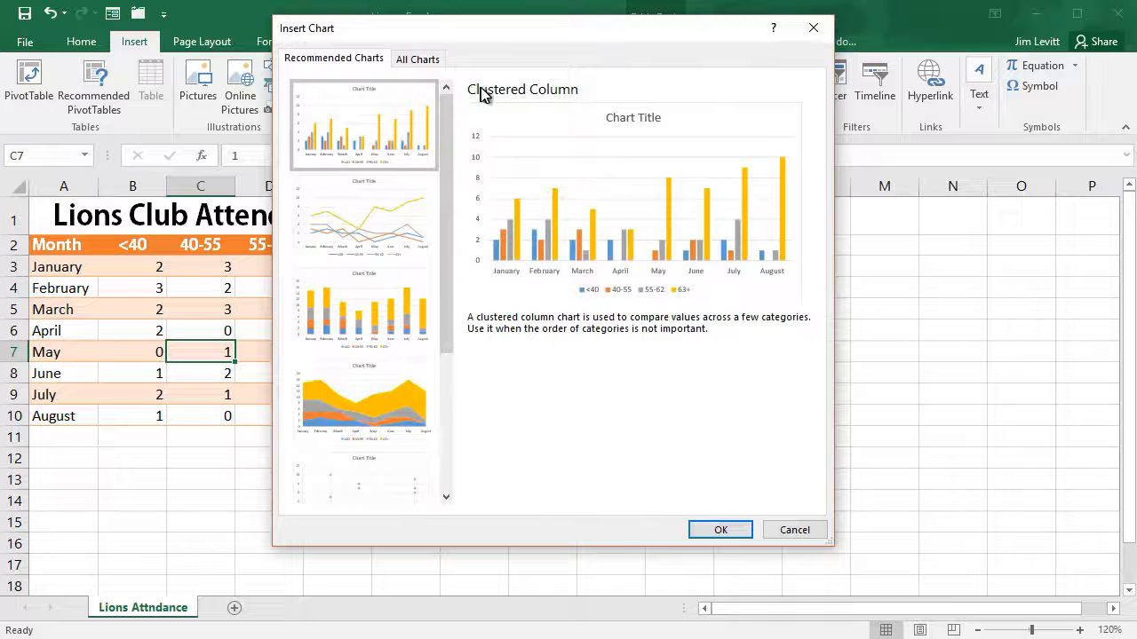
pyautogui.moveTo(446, 133); pyautogui.dragTo(452, 160)
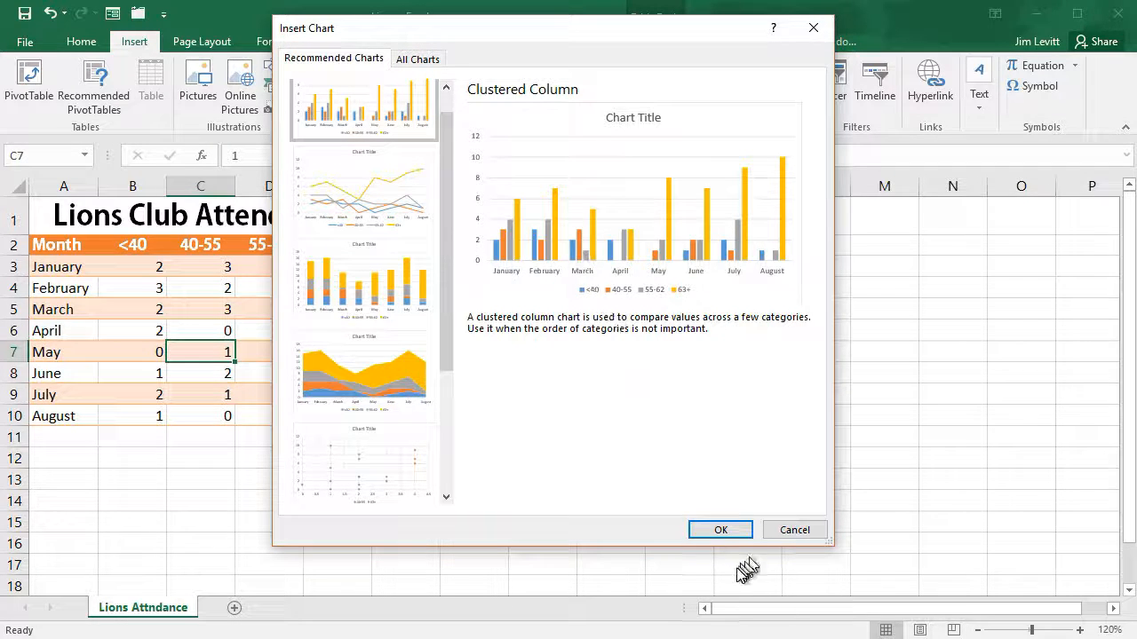
pyautogui.click(722, 531)
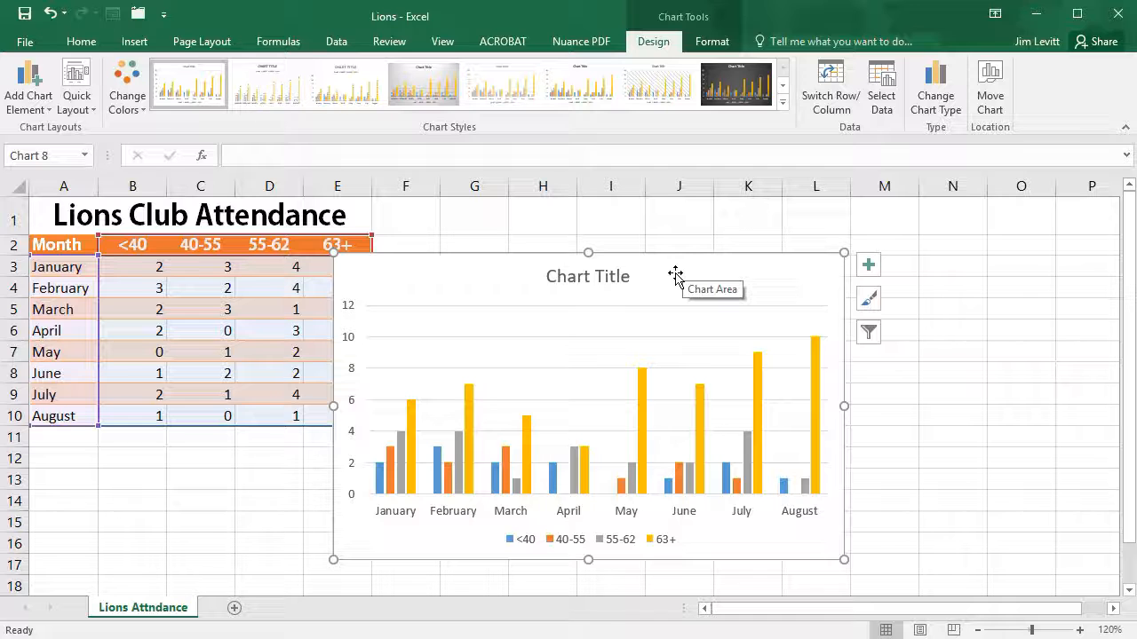
pyautogui.moveTo(675, 275); pyautogui.dragTo(750, 240)
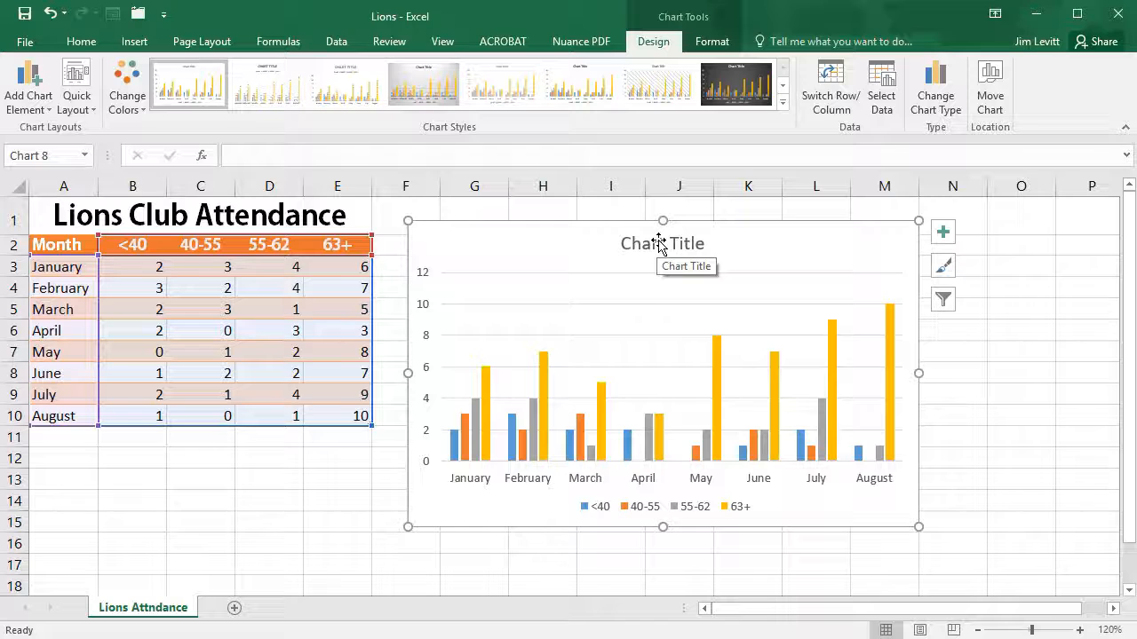
# Step: Apply the chart style with translucent overlapping columns and recolor the chart with the third Colorful palette, starting with orange, yellow and green
pyautogui.click(783, 105)
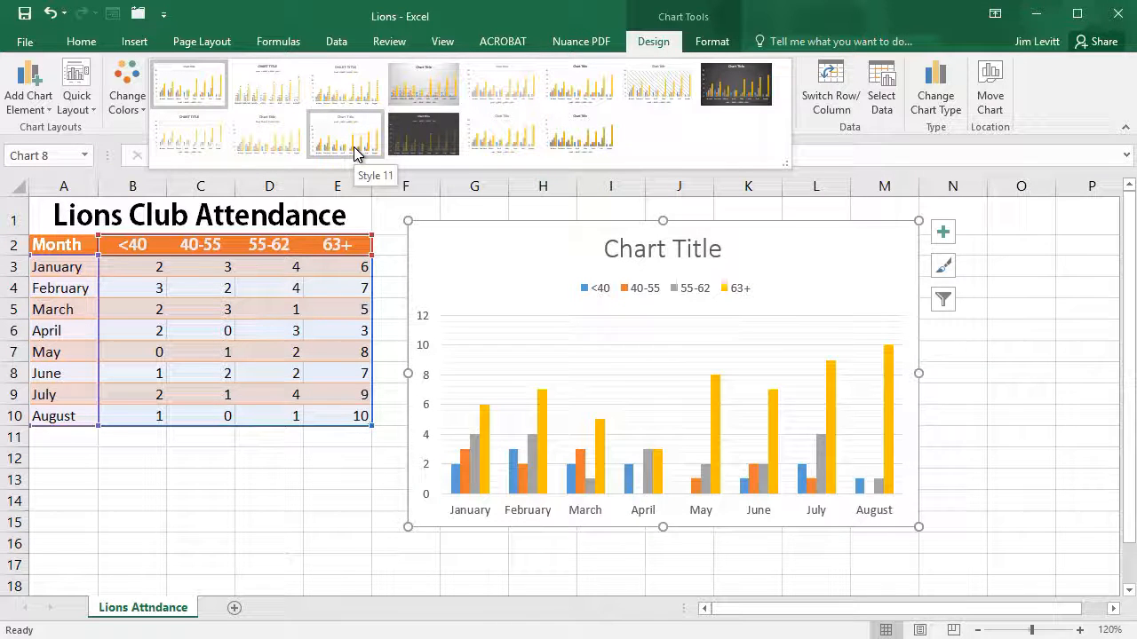
pyautogui.click(525, 147)
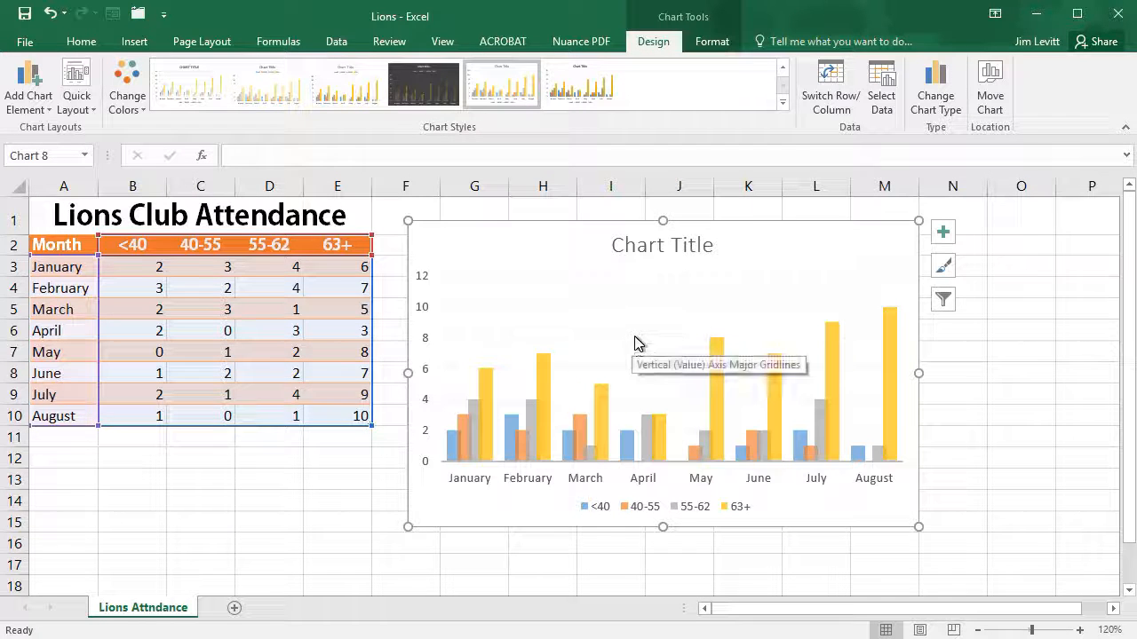
pyautogui.click(130, 94)
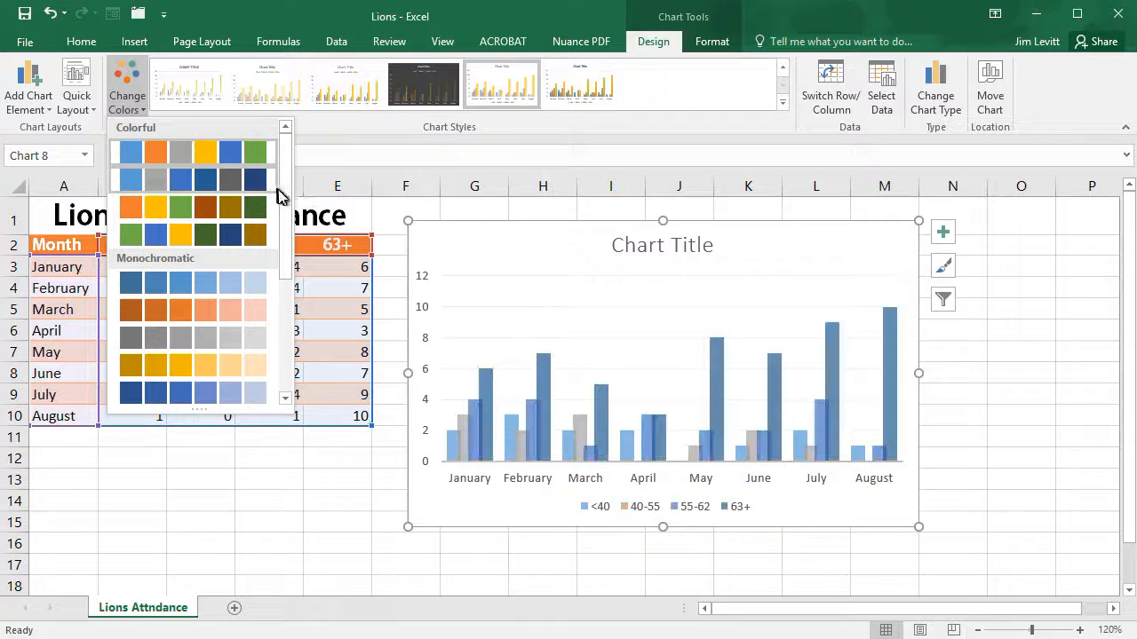
pyautogui.scroll(-5, 280, 209)
pyautogui.scroll(5, 270, 373)
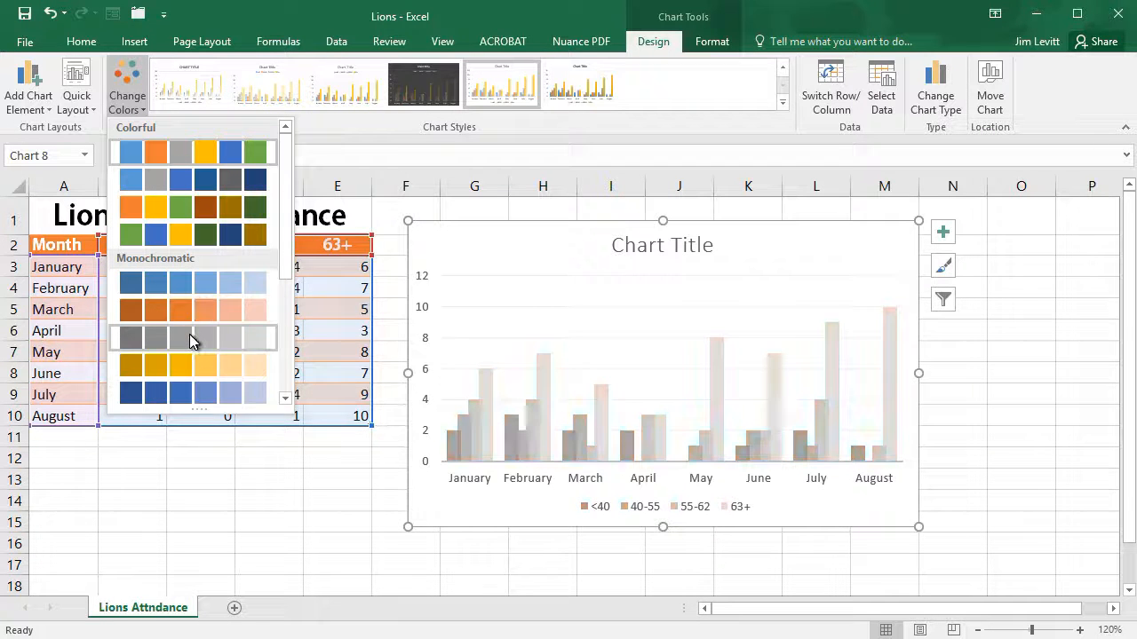
pyautogui.click(207, 207)
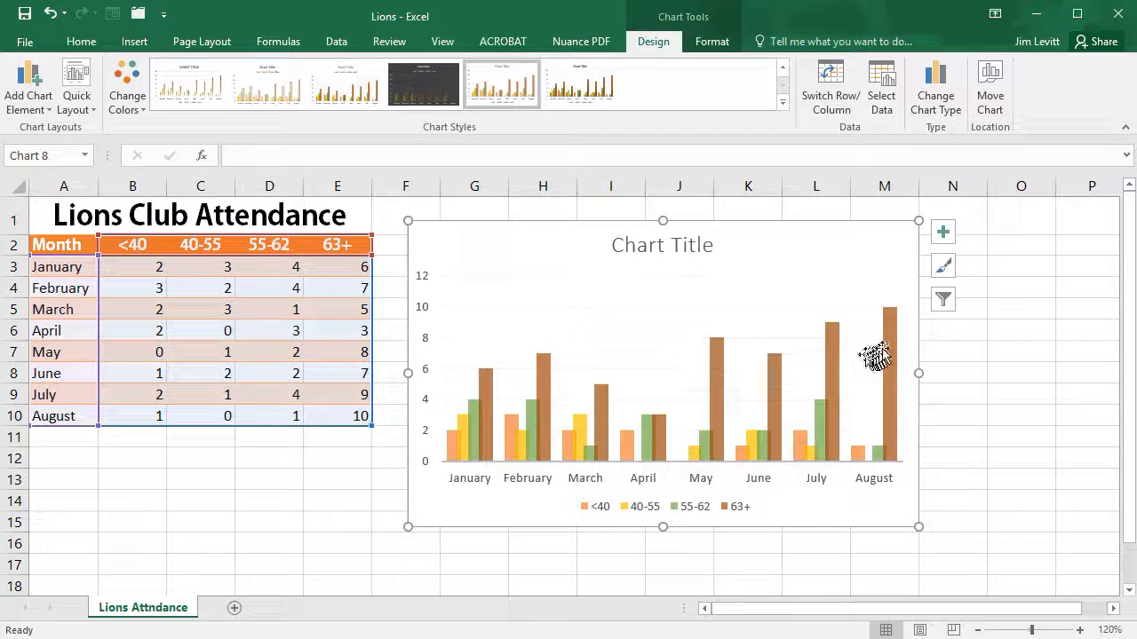
# Step: Fill the chart's 63+ series with the standard purple color
pyautogui.moveTo(887, 342)
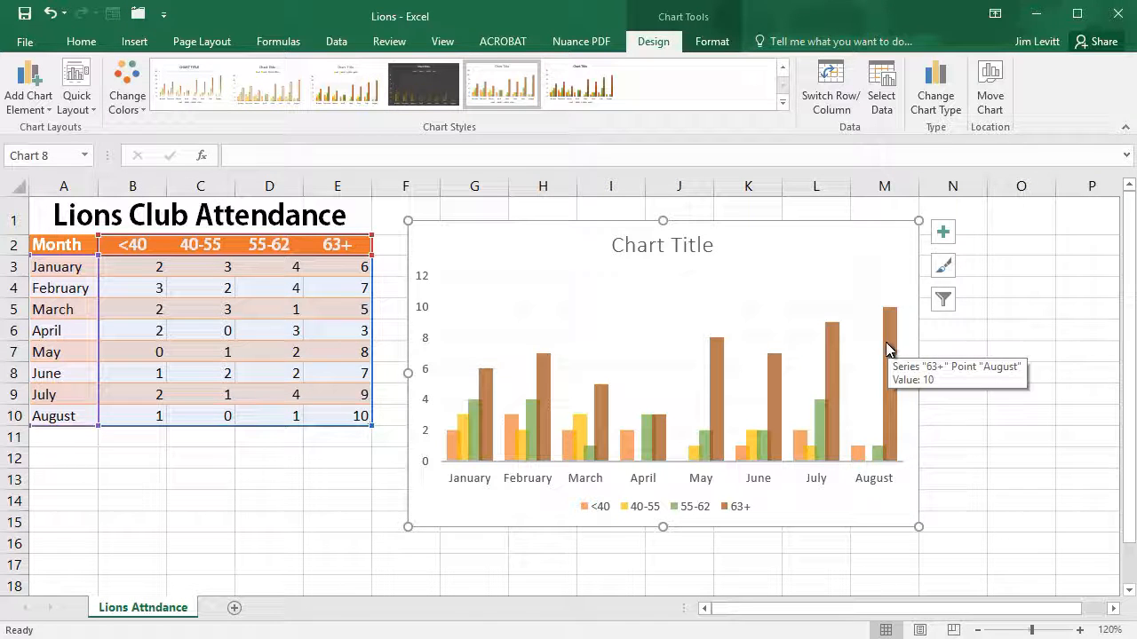
pyautogui.click(889, 332)
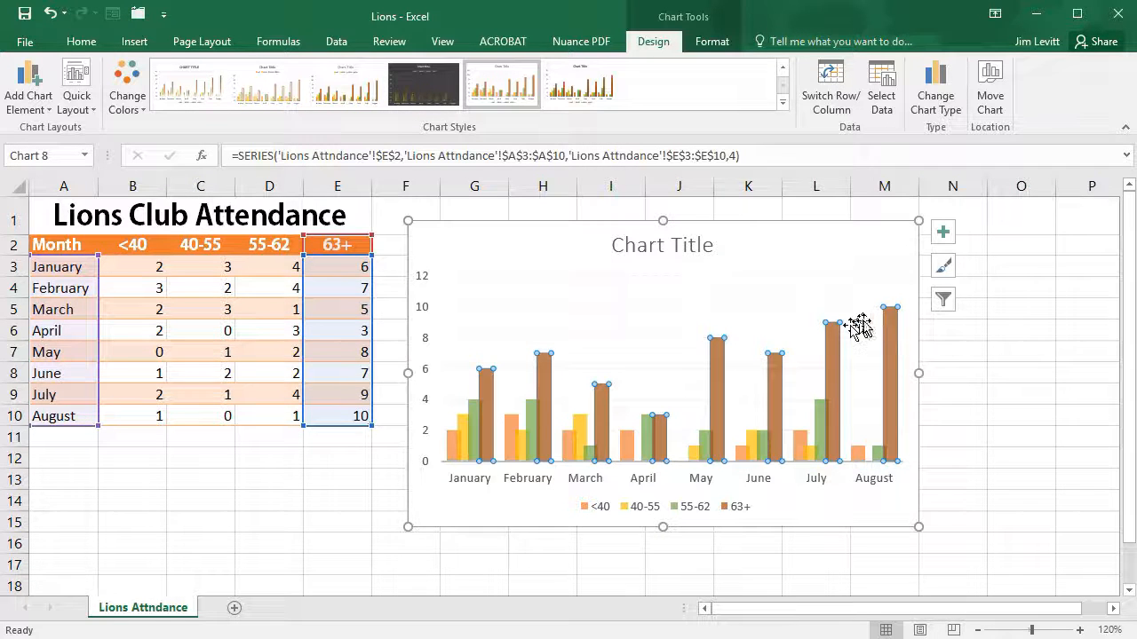
pyautogui.rightClick(893, 336)
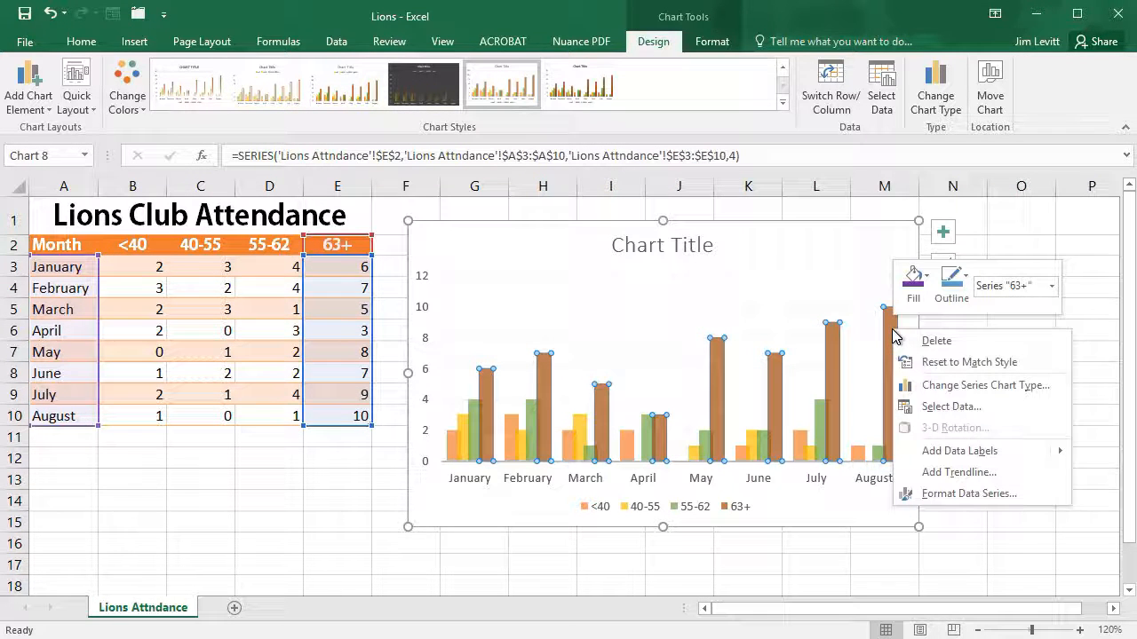
pyautogui.click(912, 284)
pyautogui.click(912, 284)
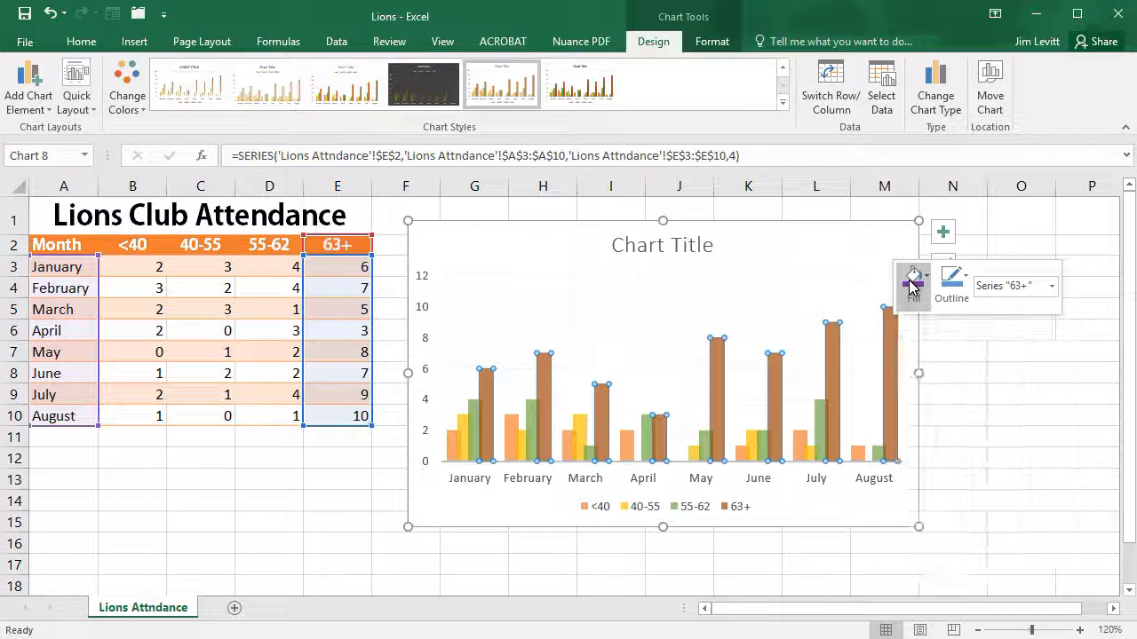
pyautogui.click(914, 298)
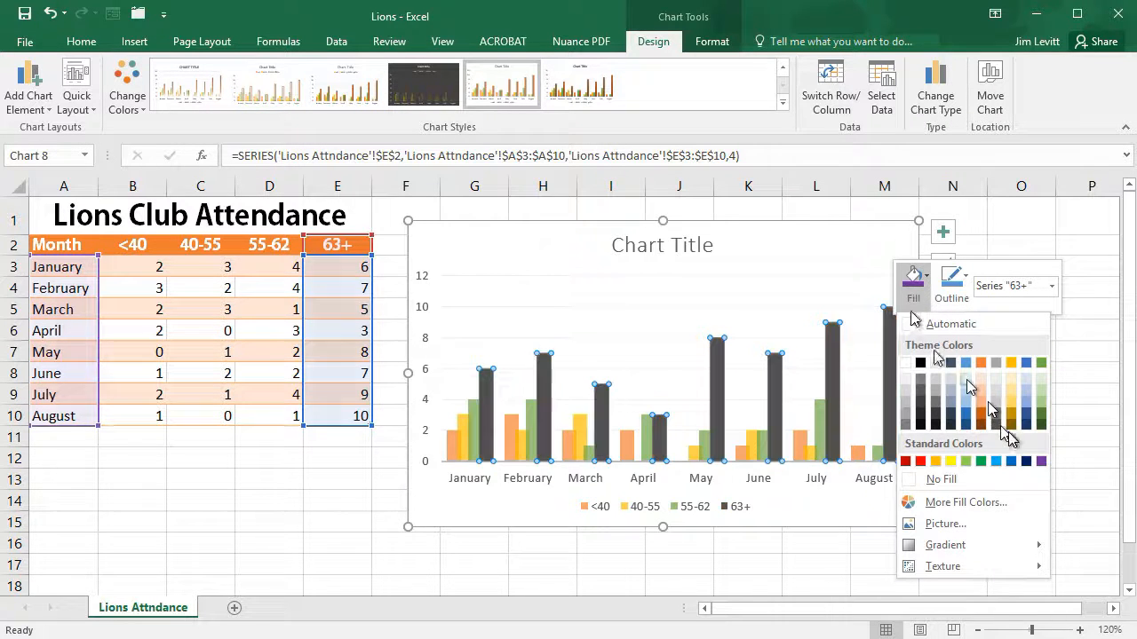
pyautogui.click(1041, 463)
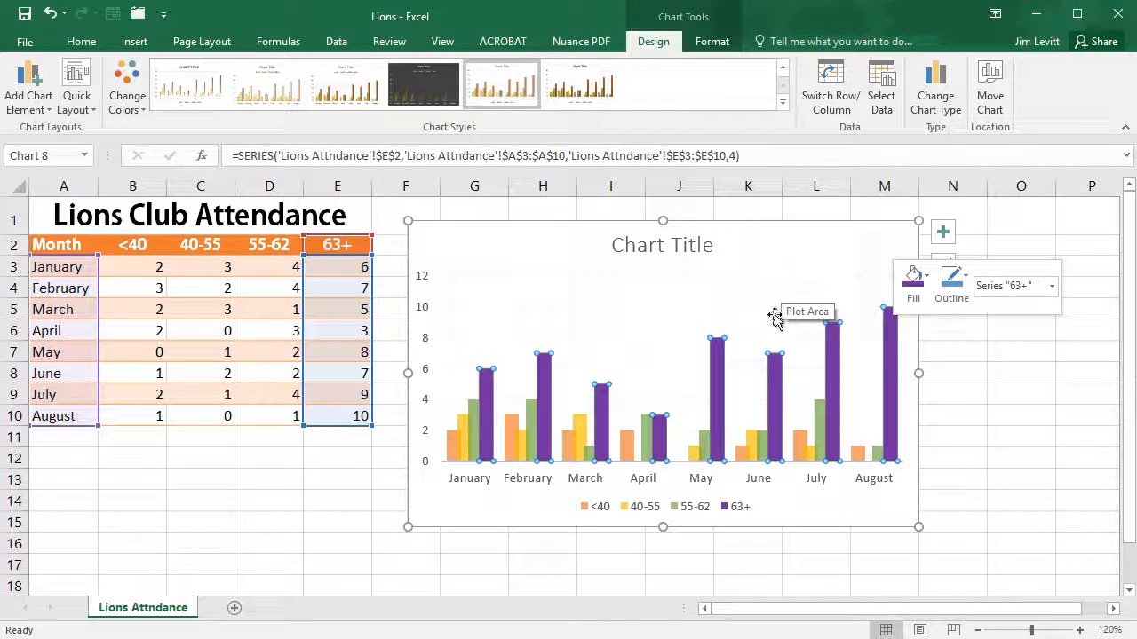
# Step: Fill the chart's <40 series with the standard light blue color and reselect the whole chart
pyautogui.click(626, 449)
pyautogui.rightClick(625, 449)
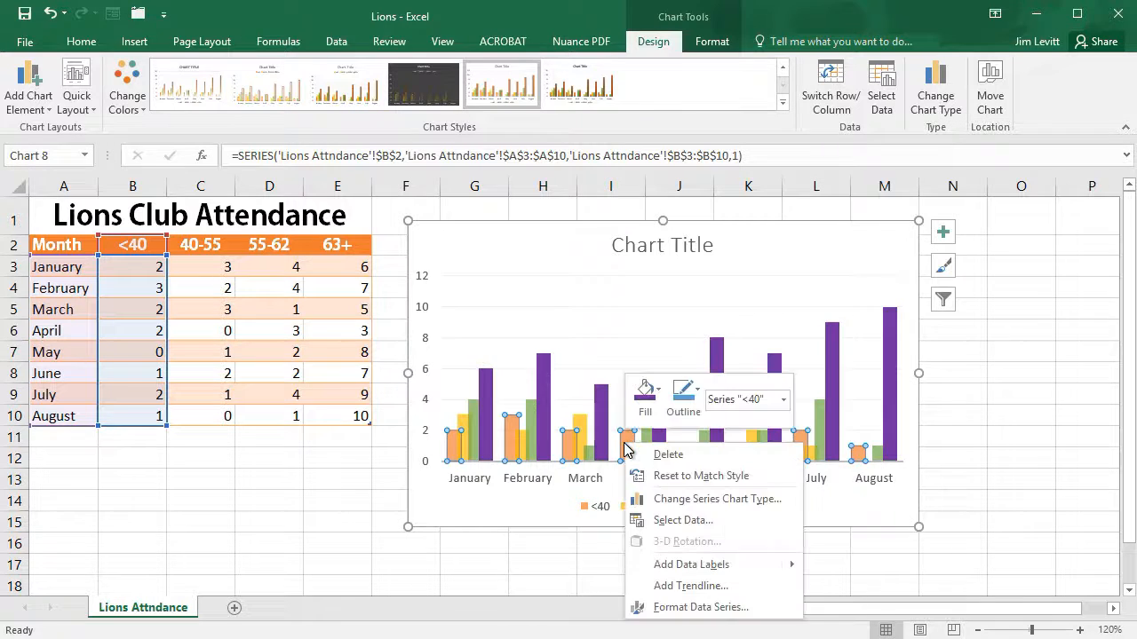
pyautogui.click(645, 391)
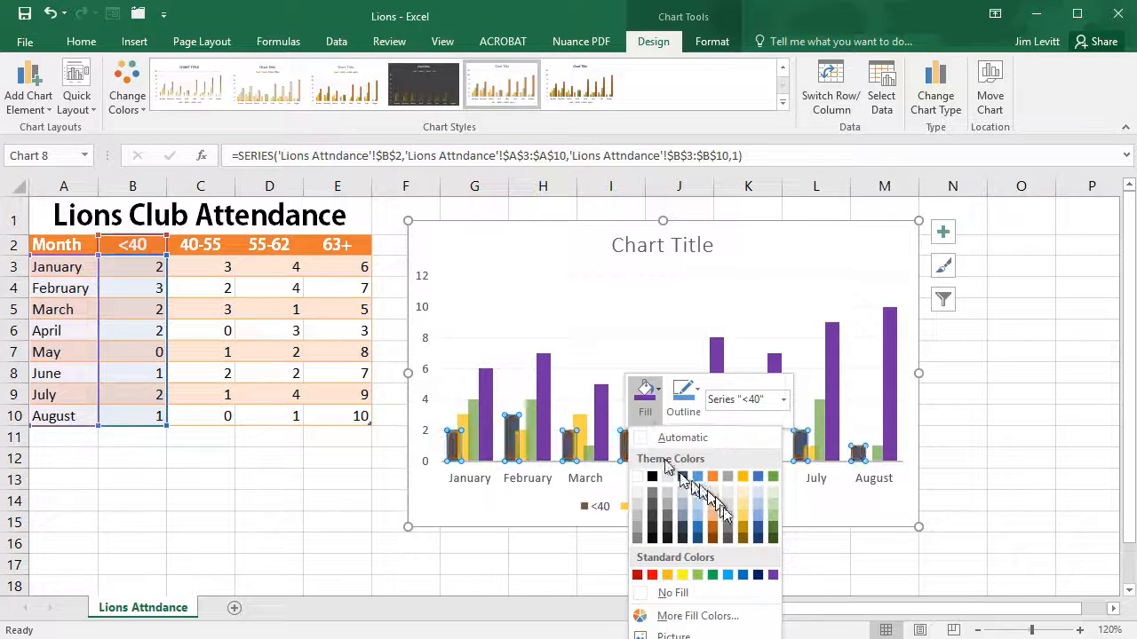
pyautogui.click(729, 576)
pyautogui.click(817, 246)
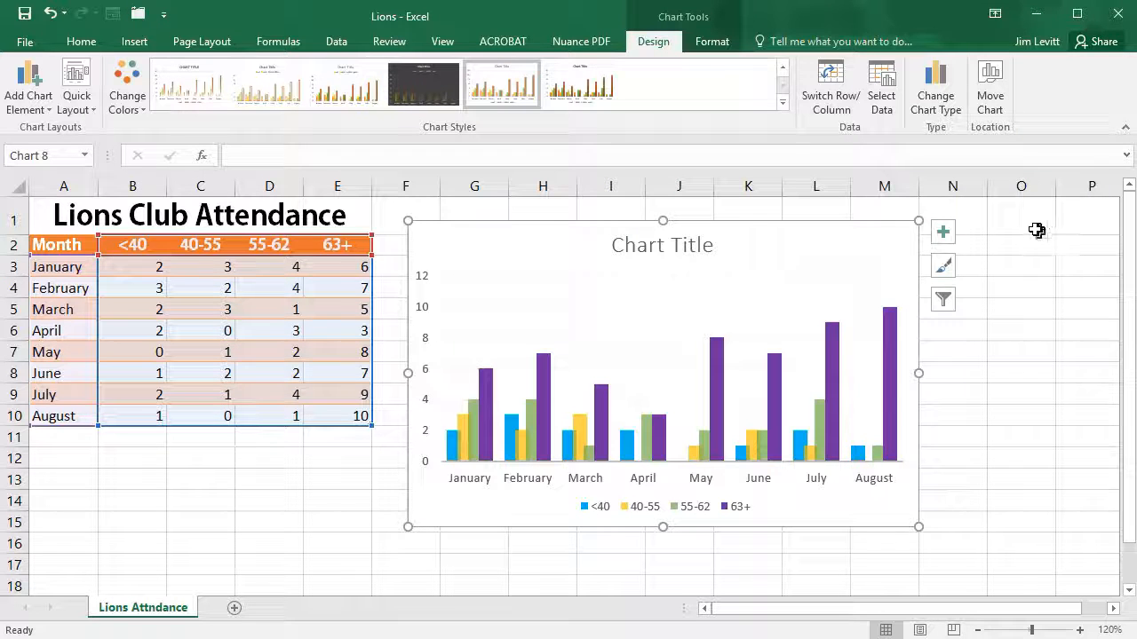
# Step: Hide the chart's axes through its chart elements and show them again
pyautogui.click(943, 234)
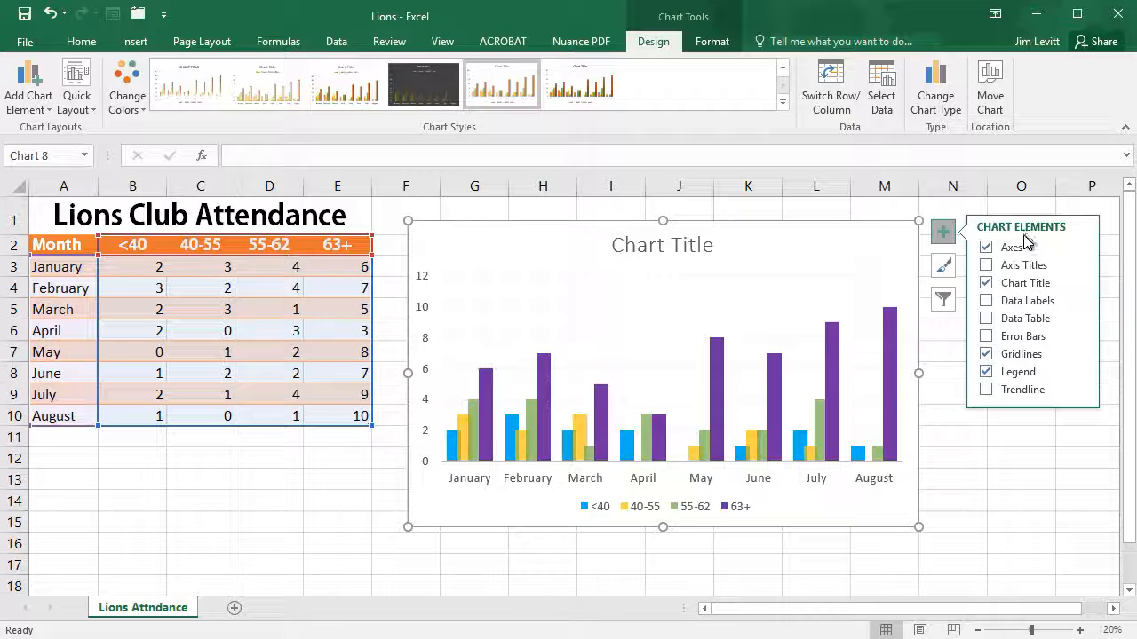
pyautogui.click(1079, 248)
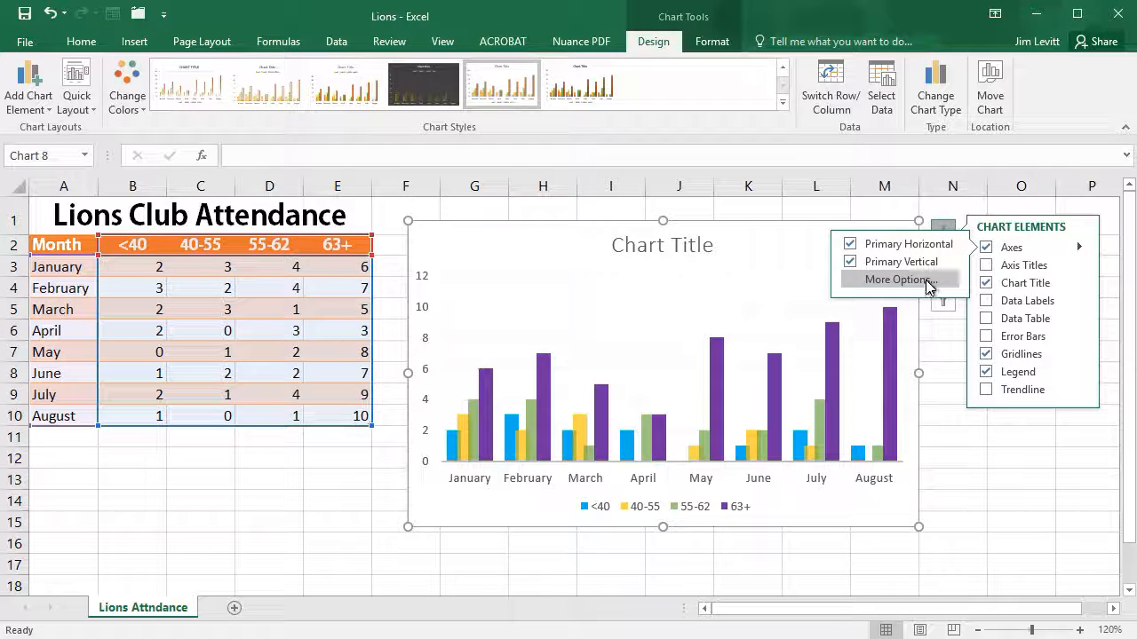
pyautogui.click(1012, 250)
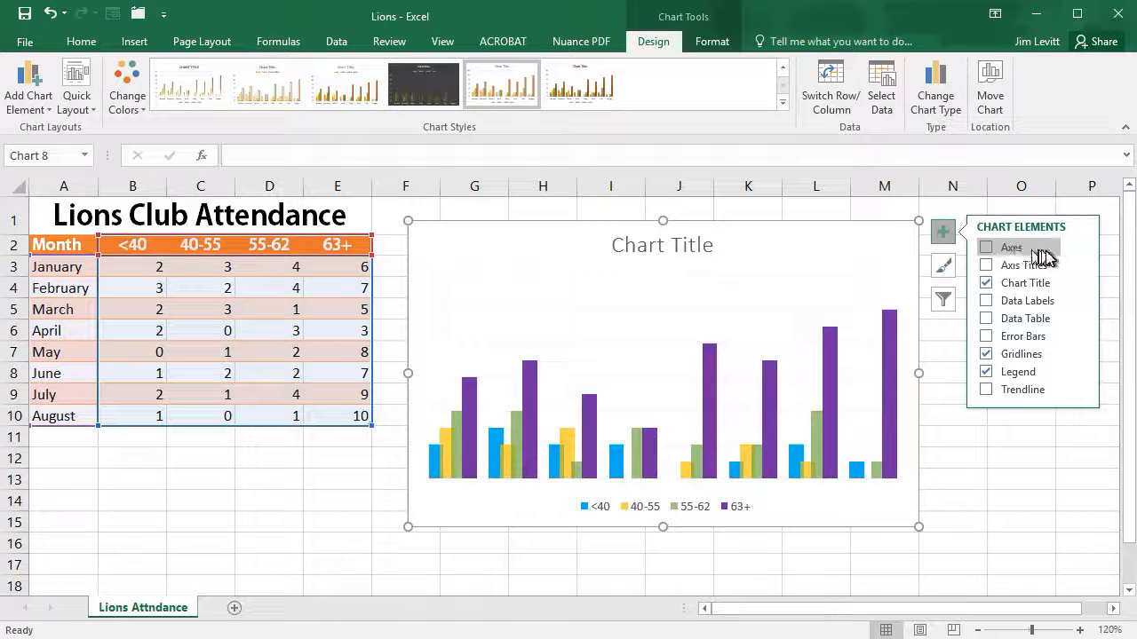
pyautogui.click(986, 248)
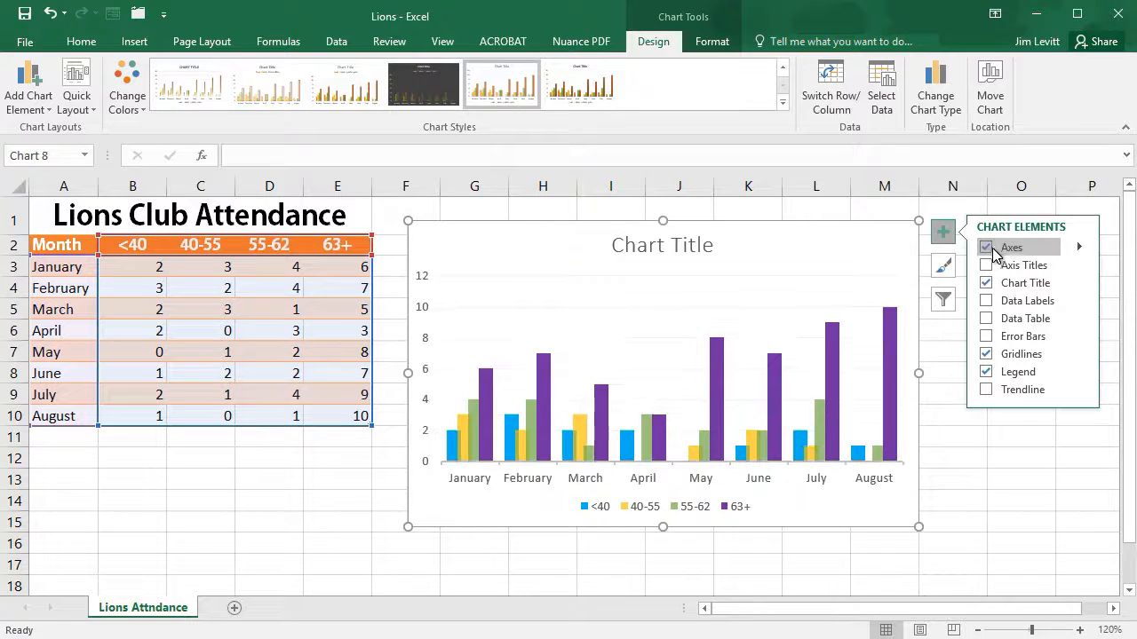
pyautogui.click(1038, 269)
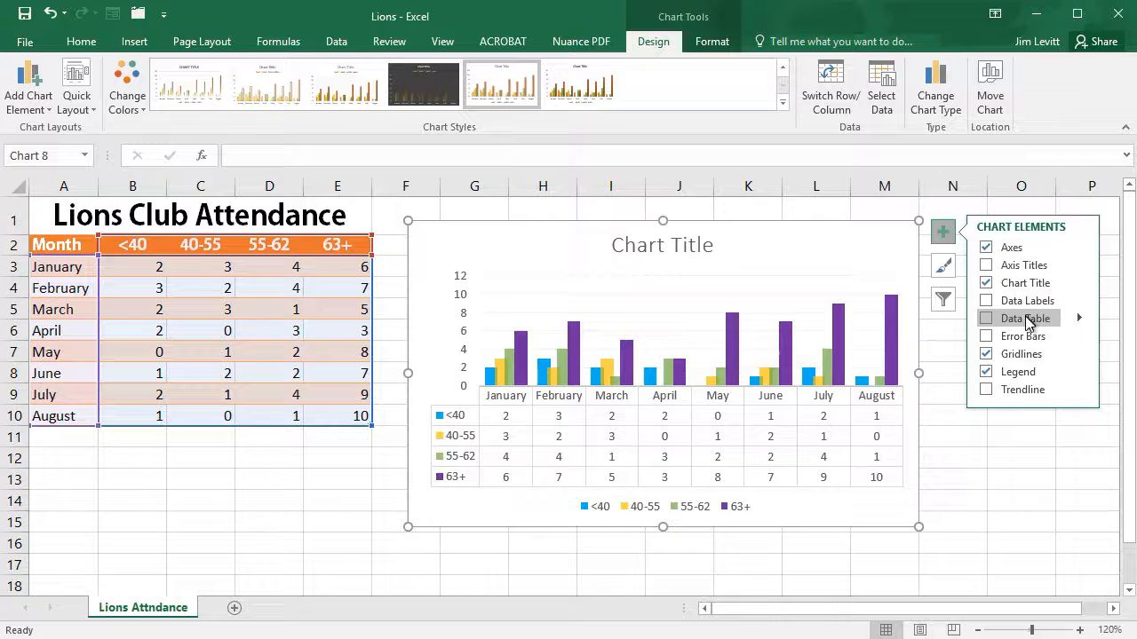
# Step: Place the legend at the top of the chart, beneath the chart title
pyautogui.click(1079, 372)
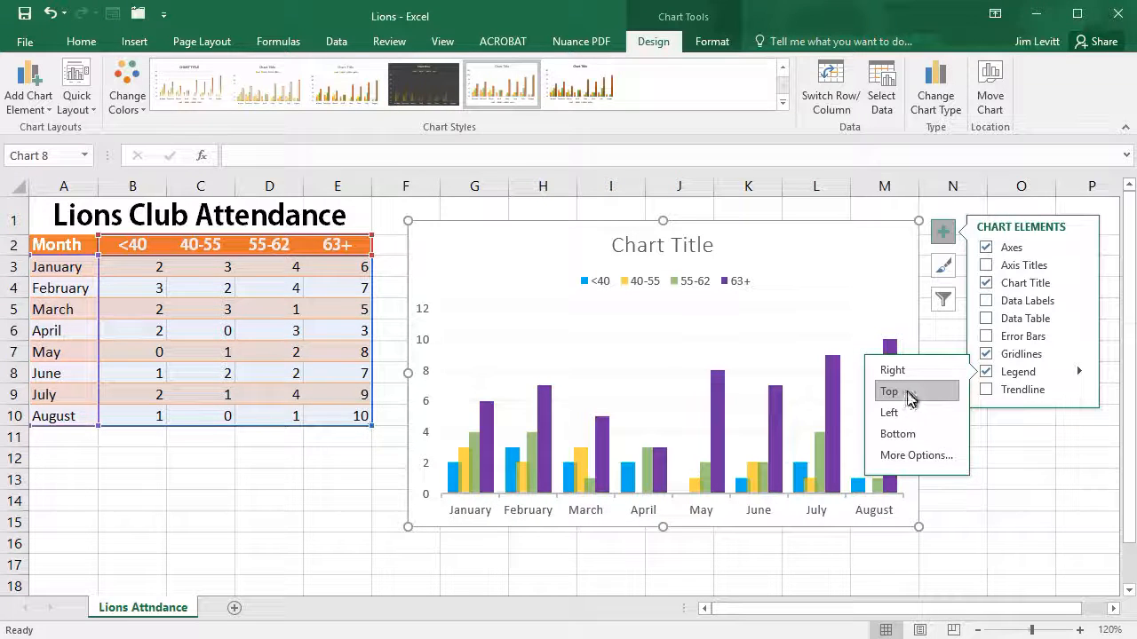
pyautogui.click(1028, 441)
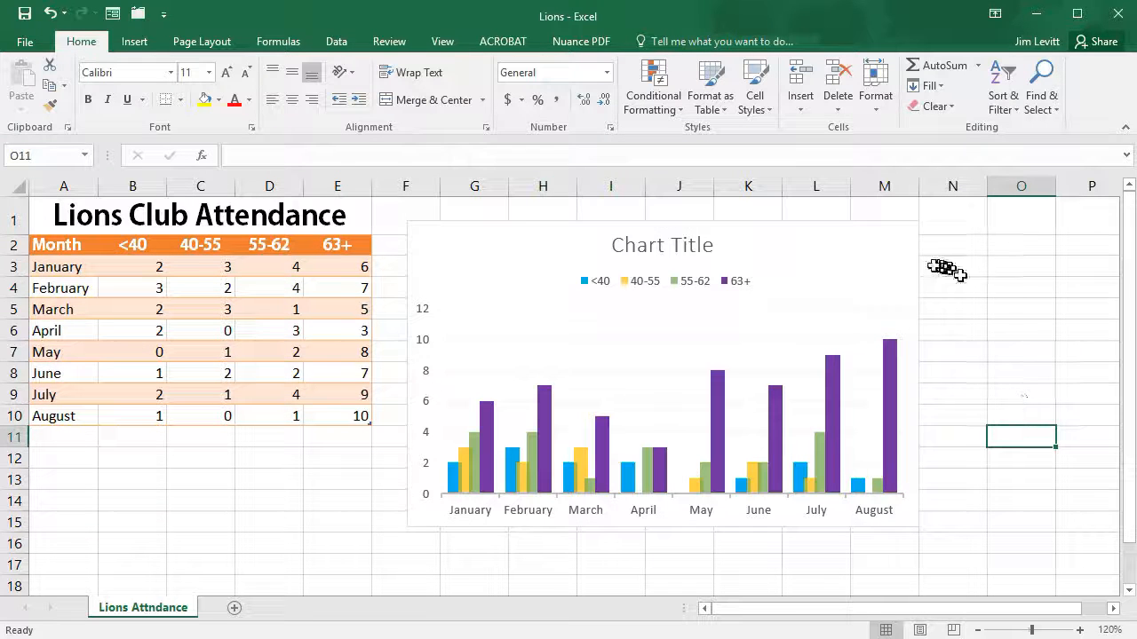
# Step: Examine the chart styles and color palettes available for the attendance chart, without applying any
pyautogui.click(833, 292)
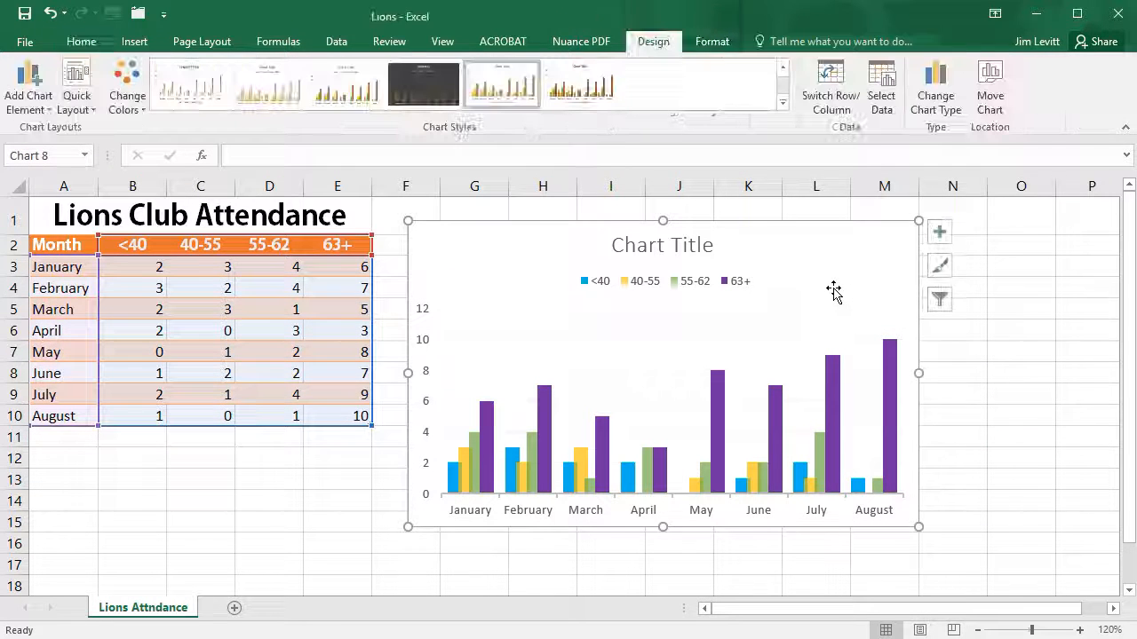
pyautogui.click(944, 270)
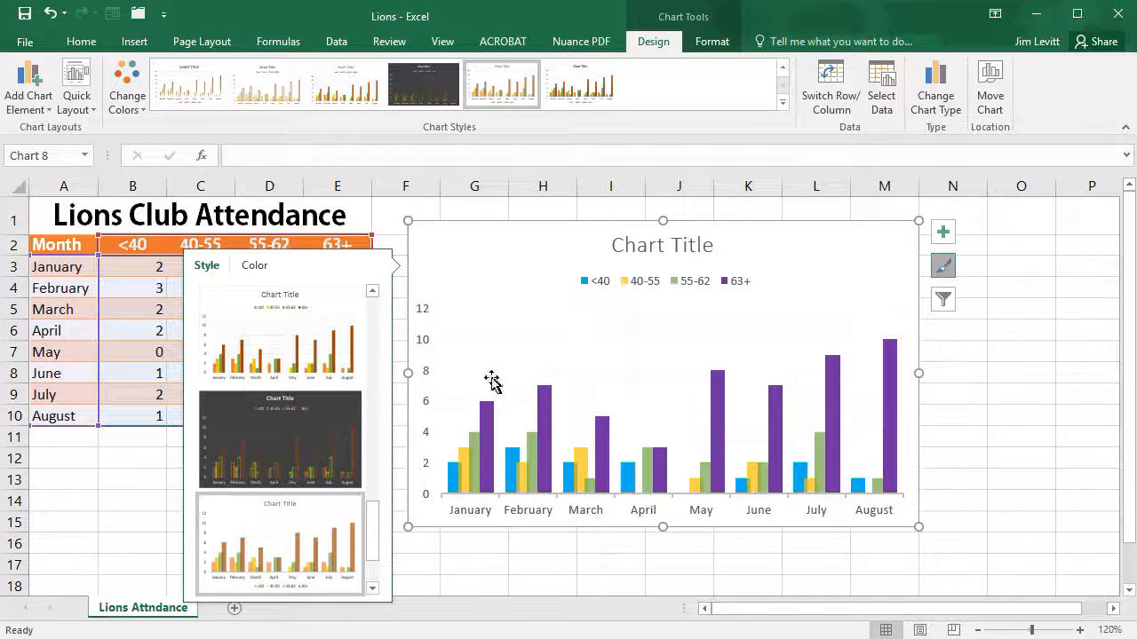
pyautogui.click(251, 267)
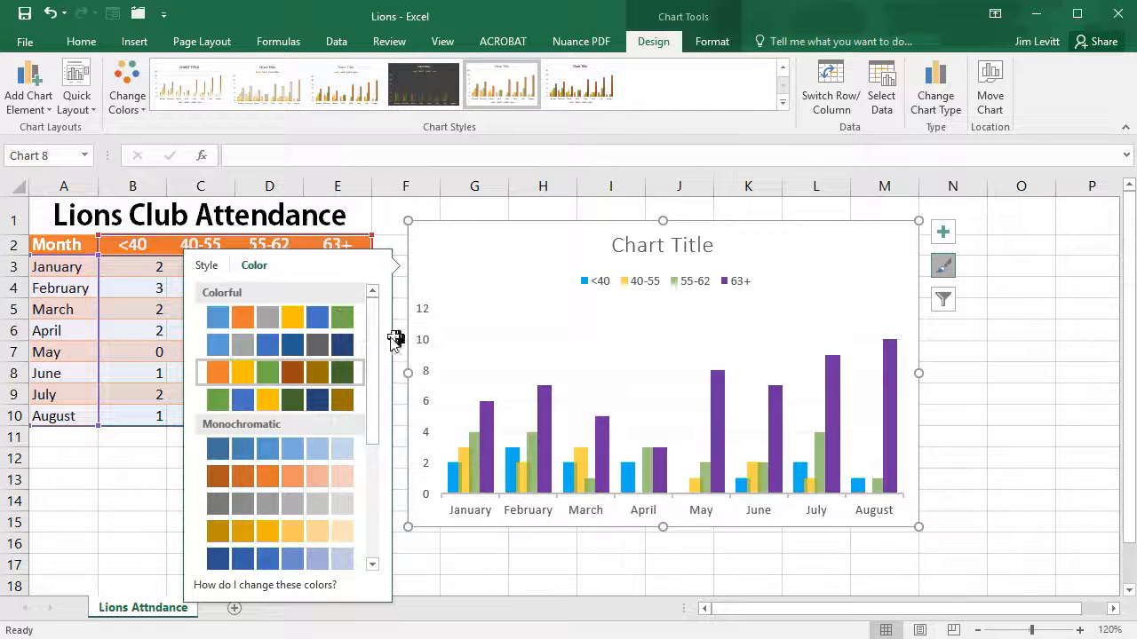
pyautogui.moveTo(375, 340); pyautogui.dragTo(389, 530)
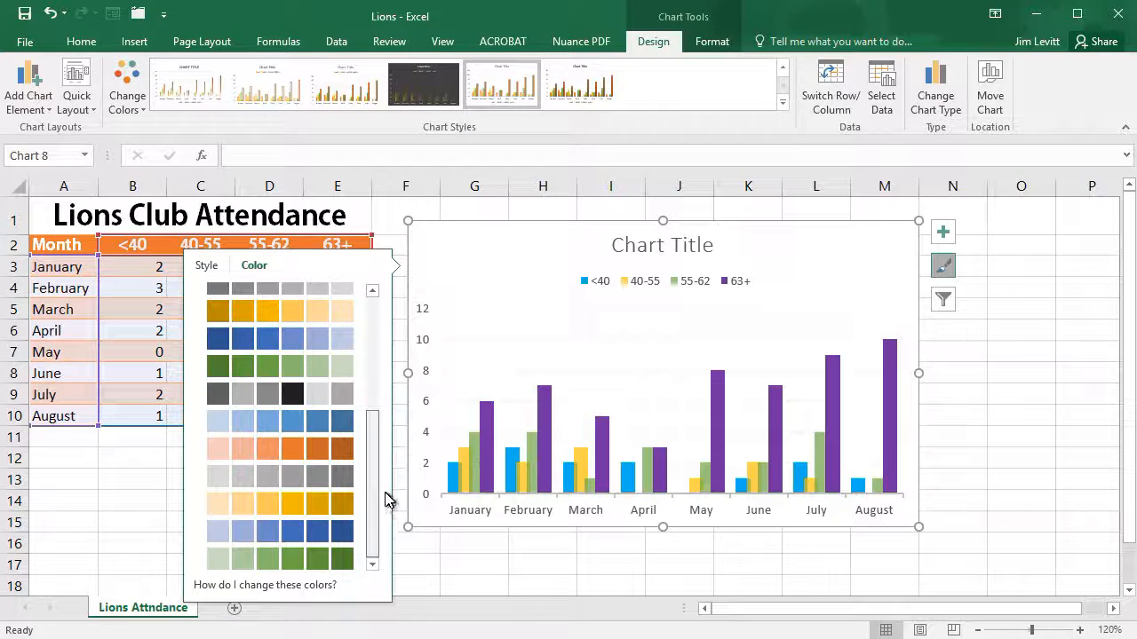
pyautogui.click(1030, 432)
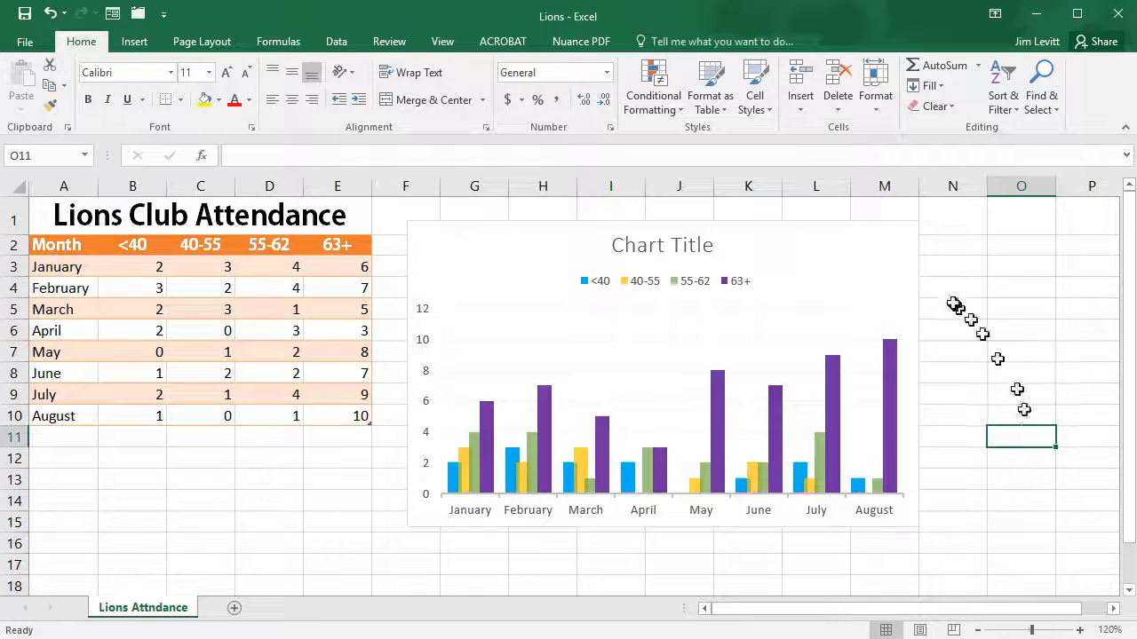
# Step: Filter April out of the attendance chart's categories, apply it, and restore all months with Select All
pyautogui.click(883, 274)
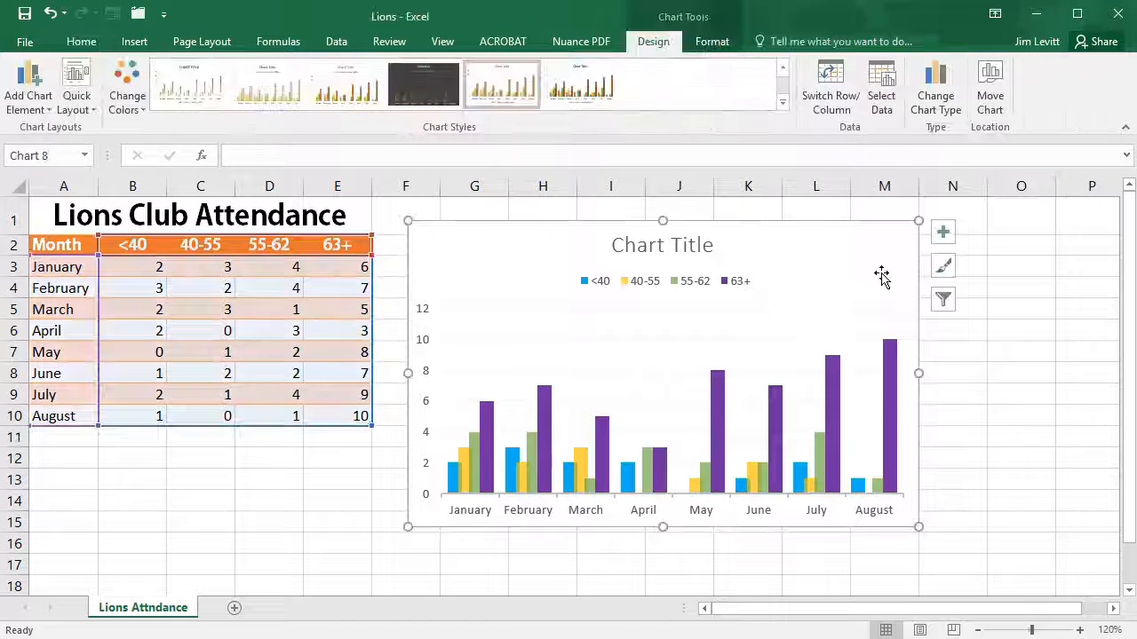
pyautogui.click(943, 300)
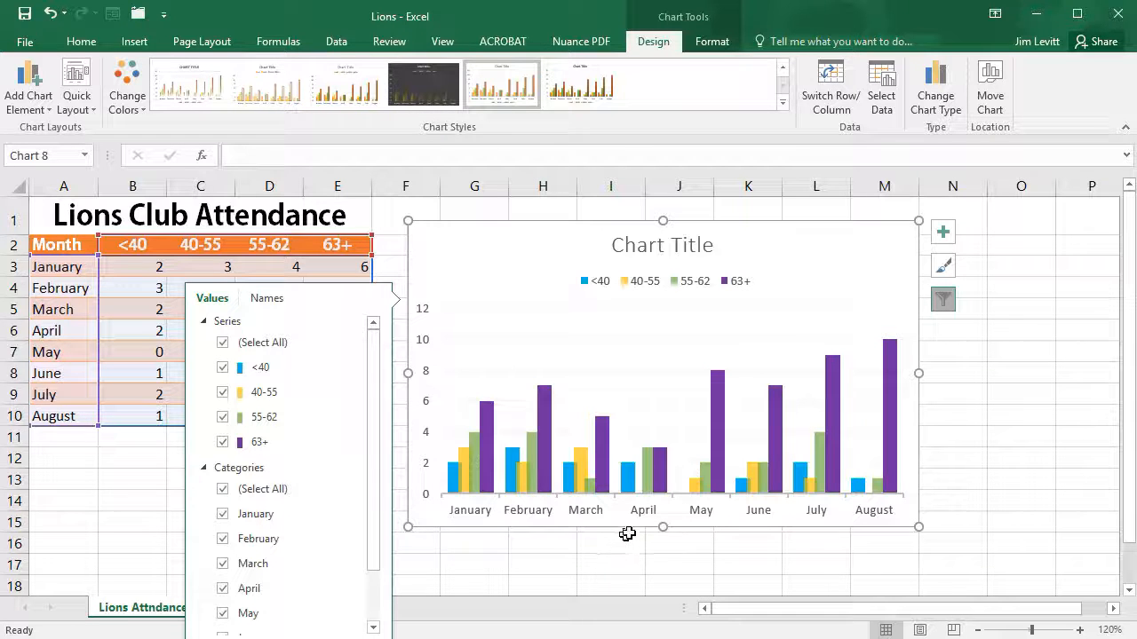
pyautogui.click(223, 588)
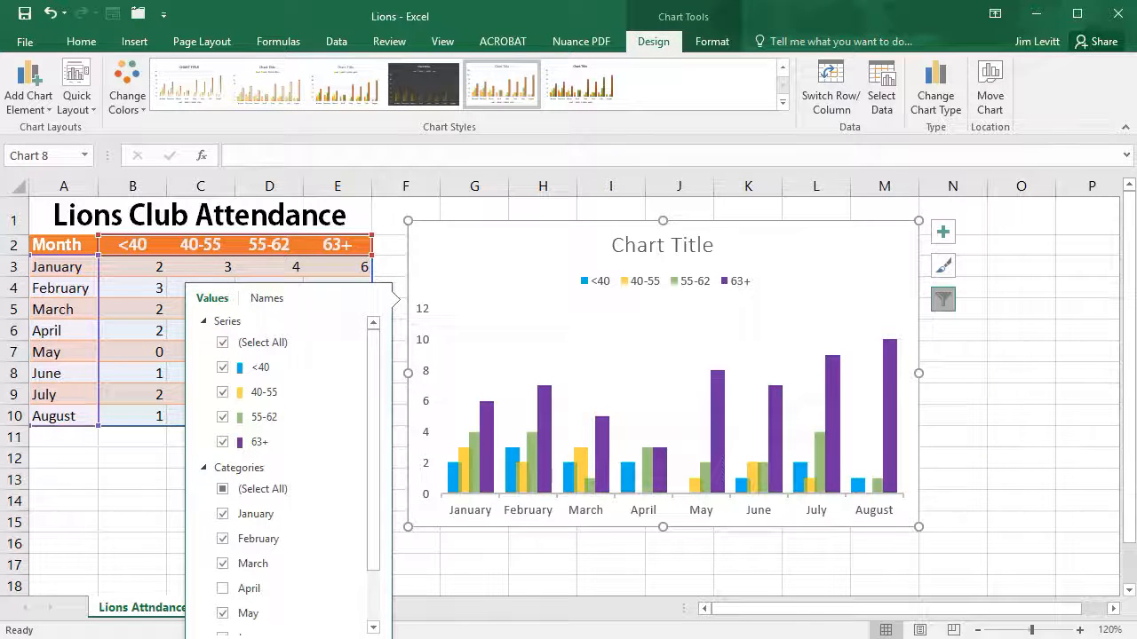
pyautogui.click(277, 638)
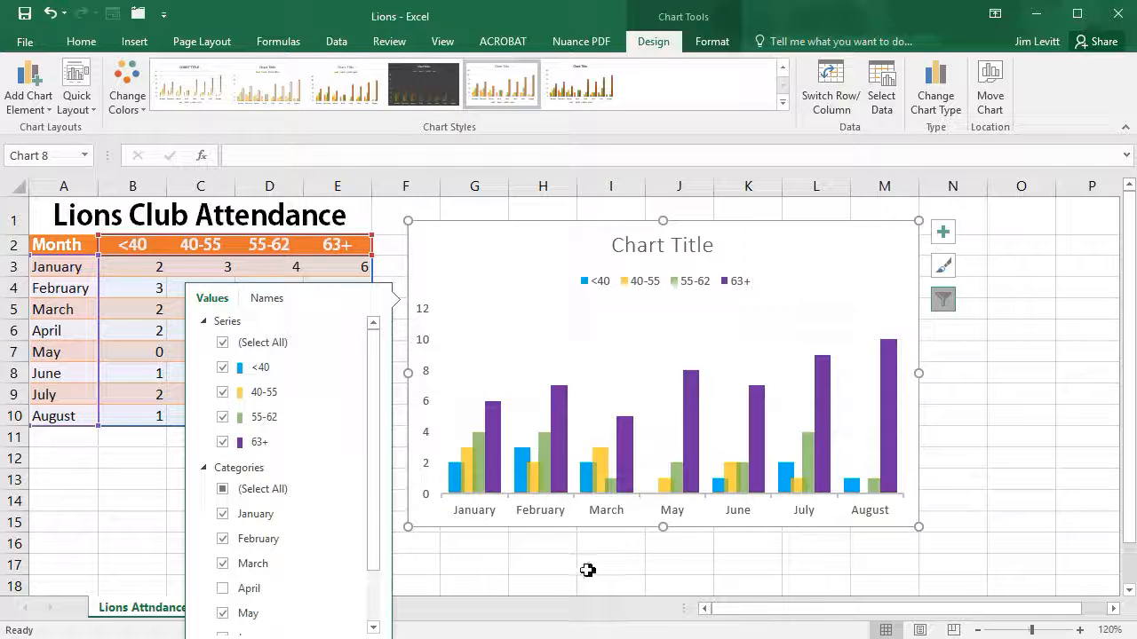
pyautogui.click(222, 490)
pyautogui.click(223, 490)
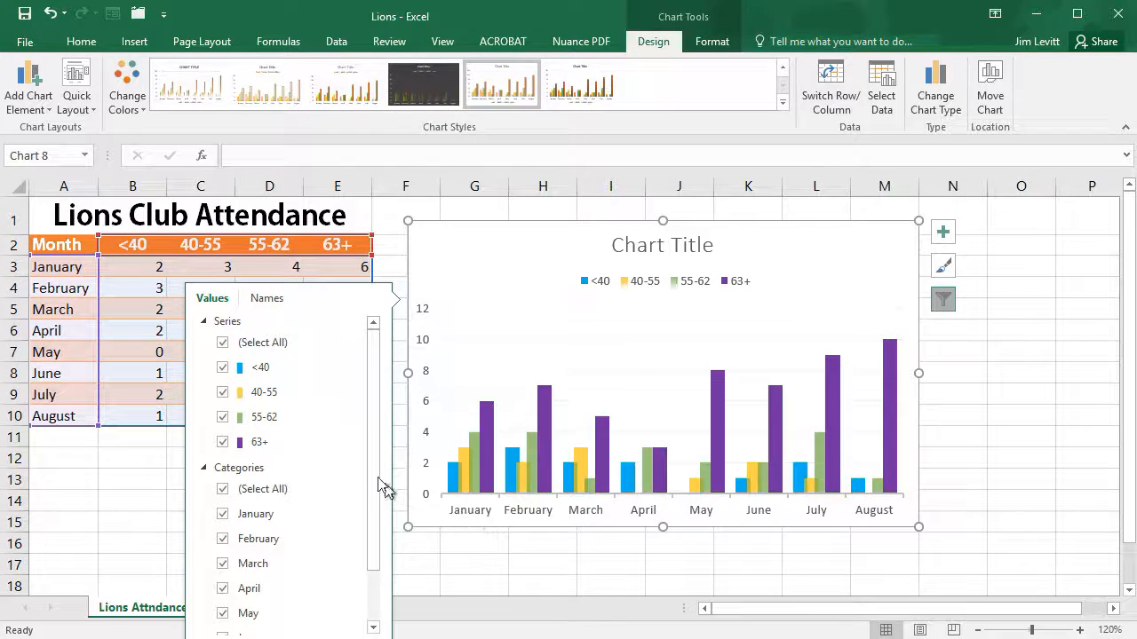
# Step: Filter the <40 series out of the chart, restore all series with Select All, and deselect the chart
pyautogui.click(222, 368)
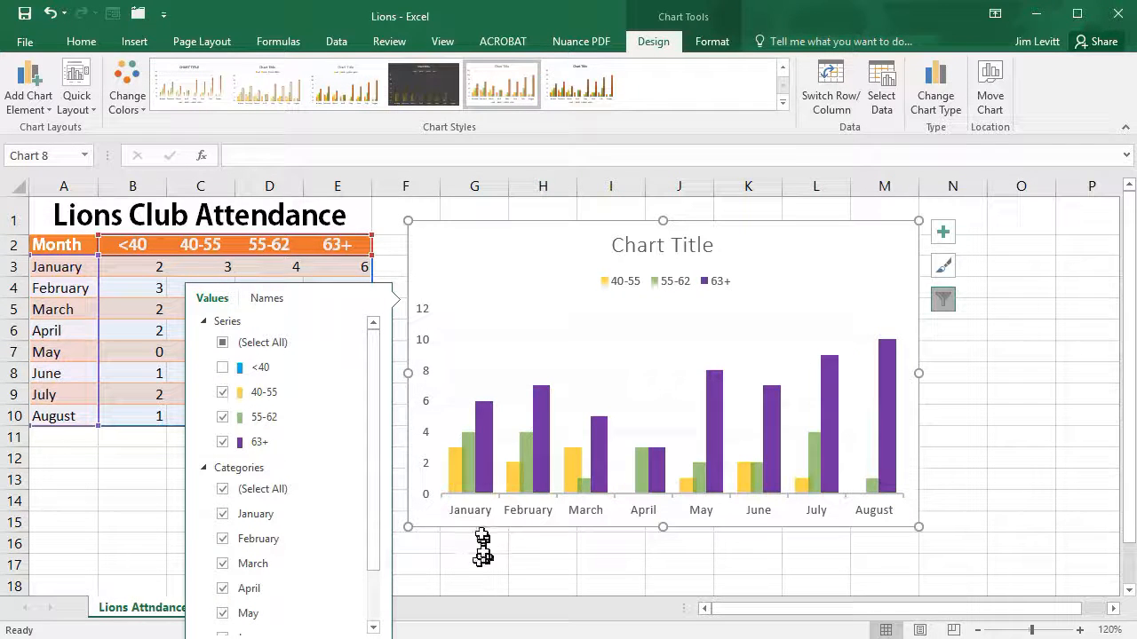
pyautogui.click(223, 344)
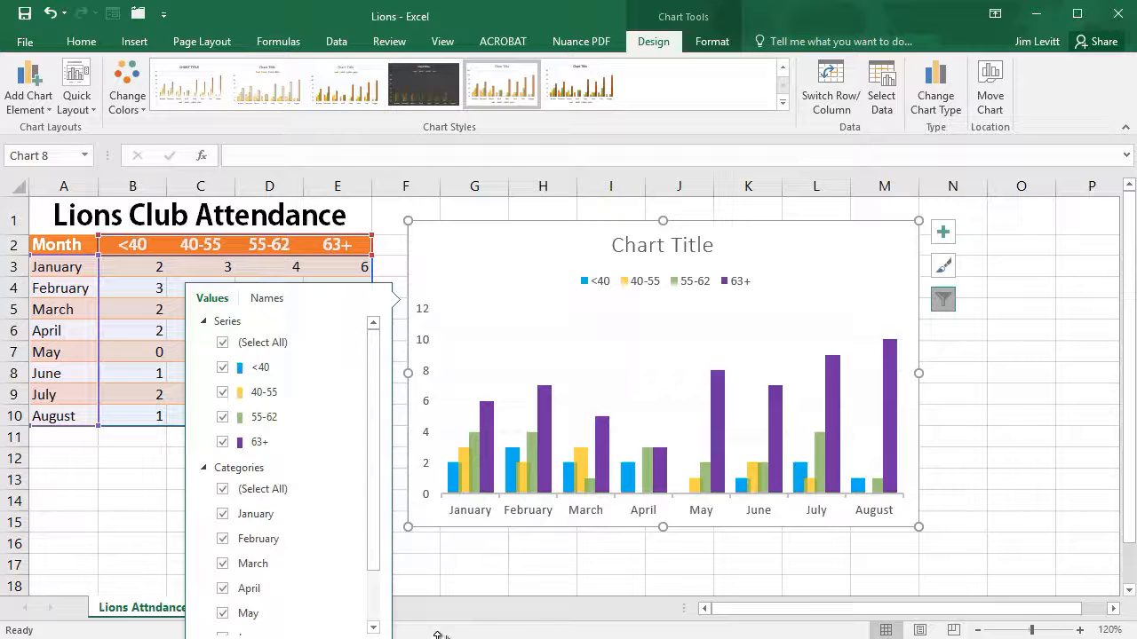
pyautogui.click(999, 453)
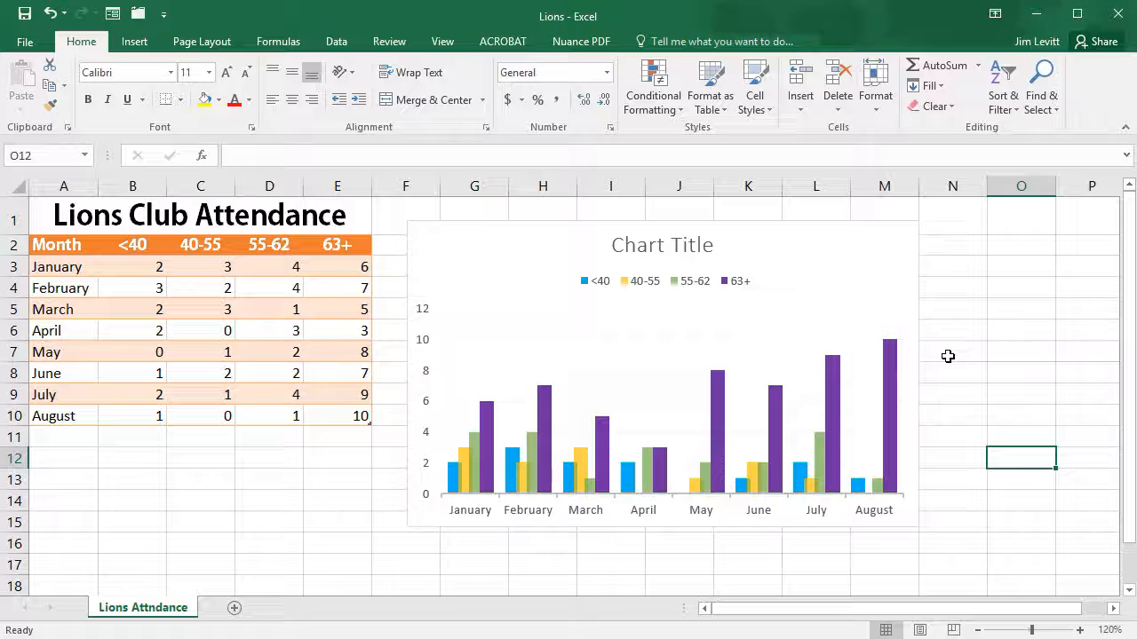
# Step: Link the chart title to the worksheet heading with the formula ='Lions Attndance'!$A$1:$E$1
pyautogui.click(643, 247)
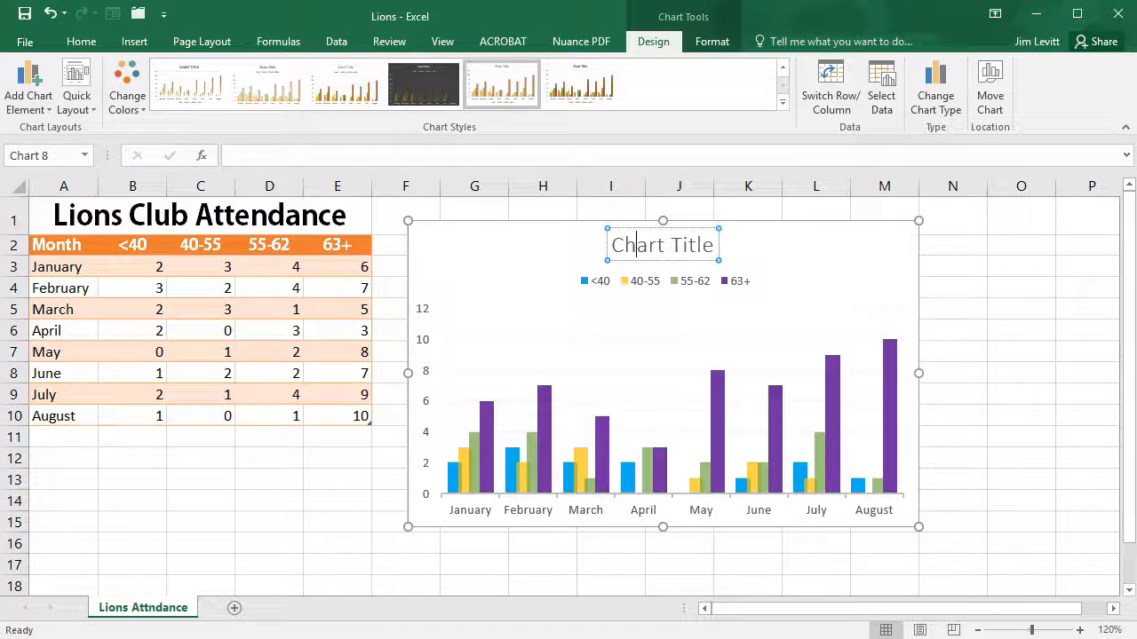
pyautogui.doubleClick(641, 247)
pyautogui.click(648, 247)
pyautogui.click(266, 156)
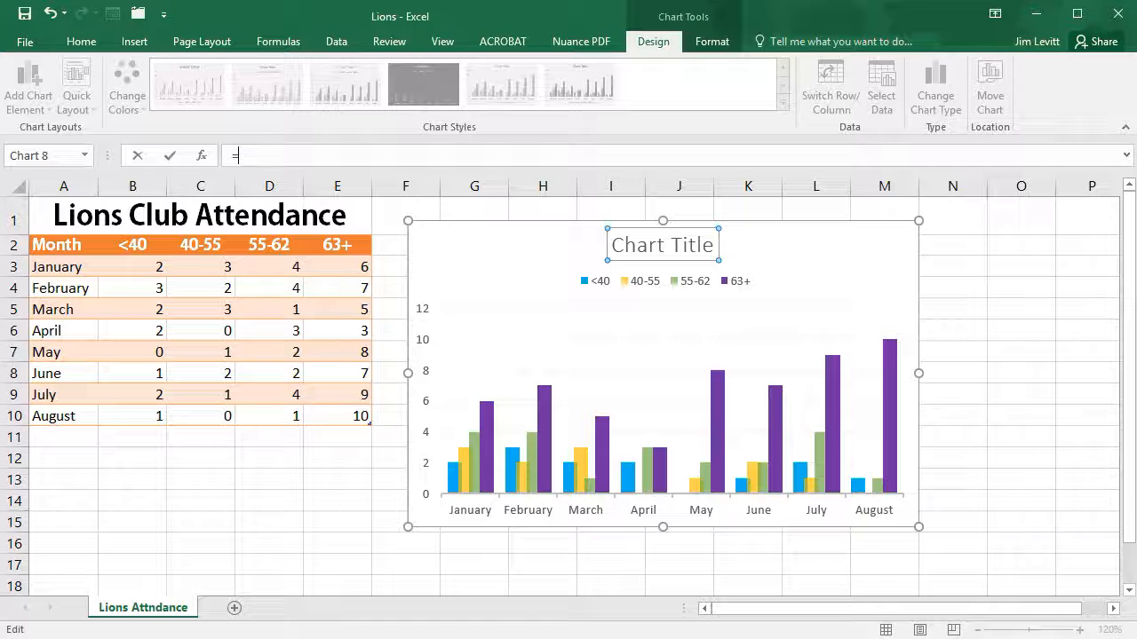
pyautogui.click(132, 215)
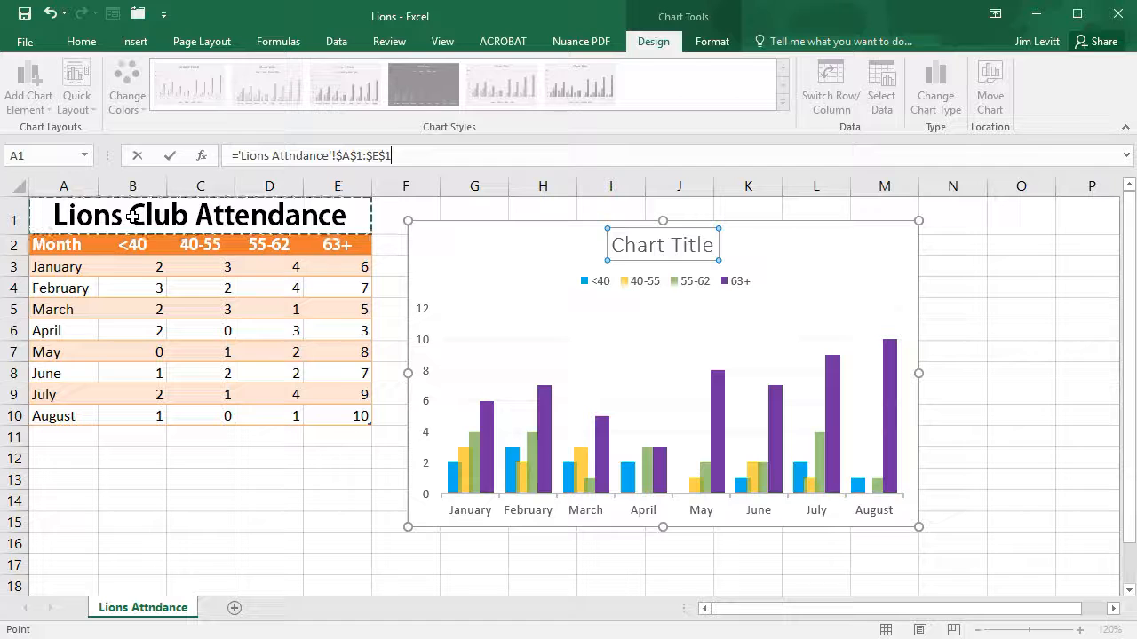
pyautogui.press('Return')
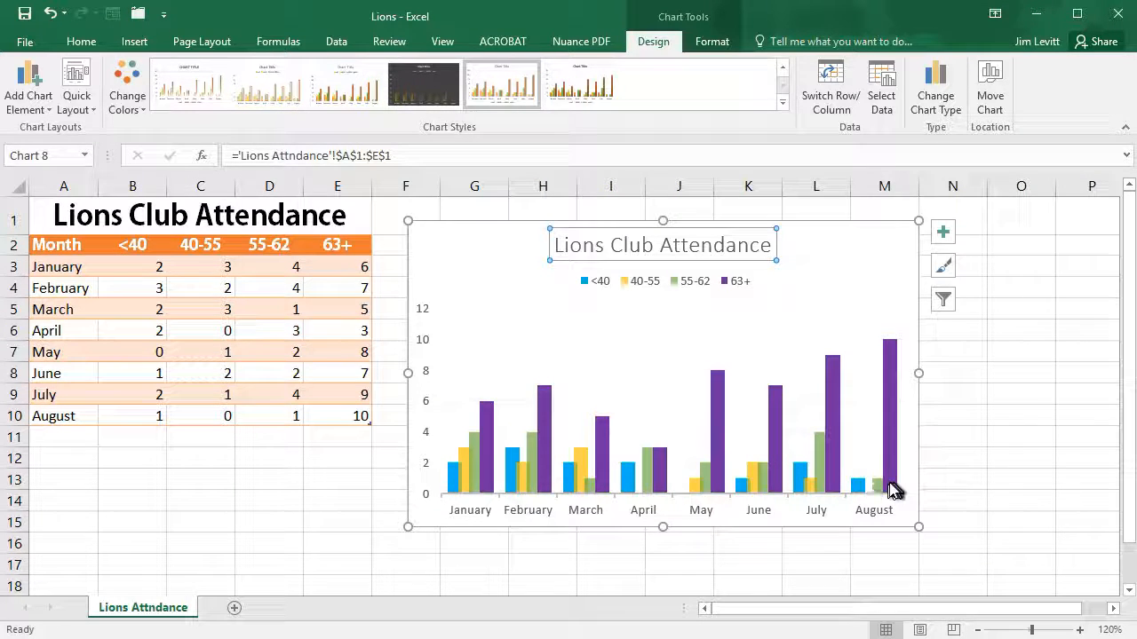
# Step: Switch the chart's rows and columns so months become the series, and switch them back
pyautogui.moveTo(891, 486)
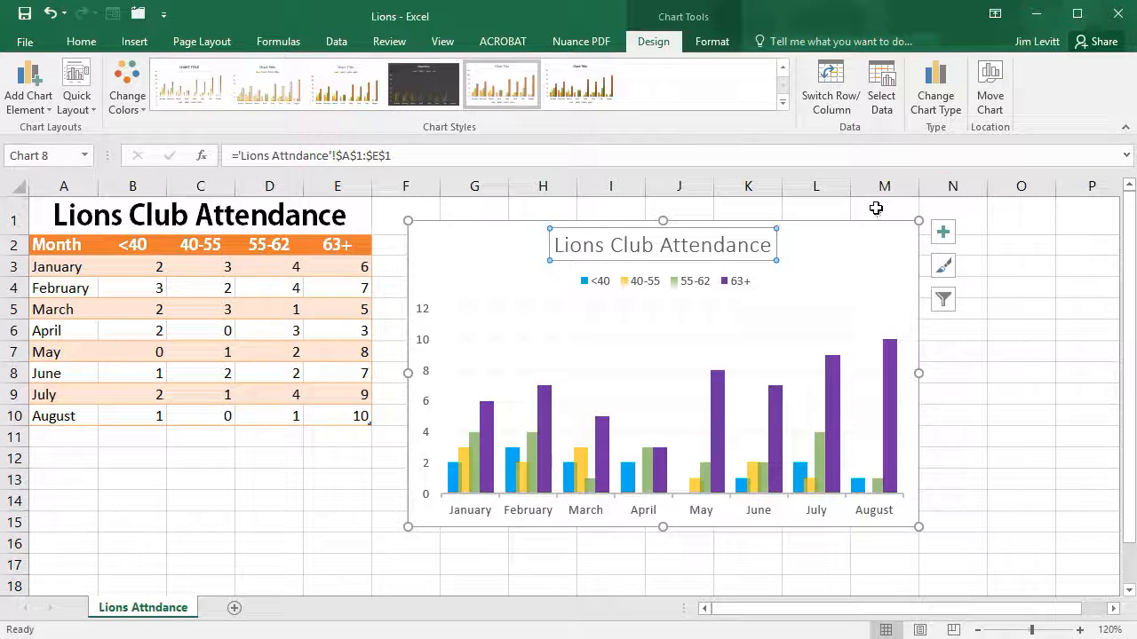
pyautogui.click(848, 86)
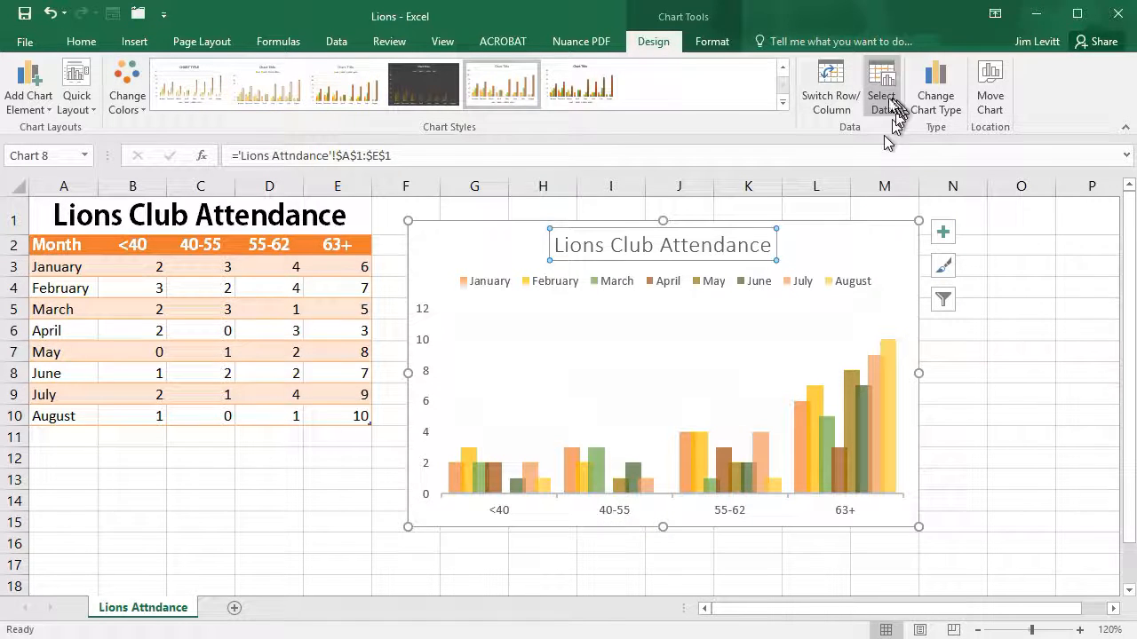
pyautogui.click(831, 85)
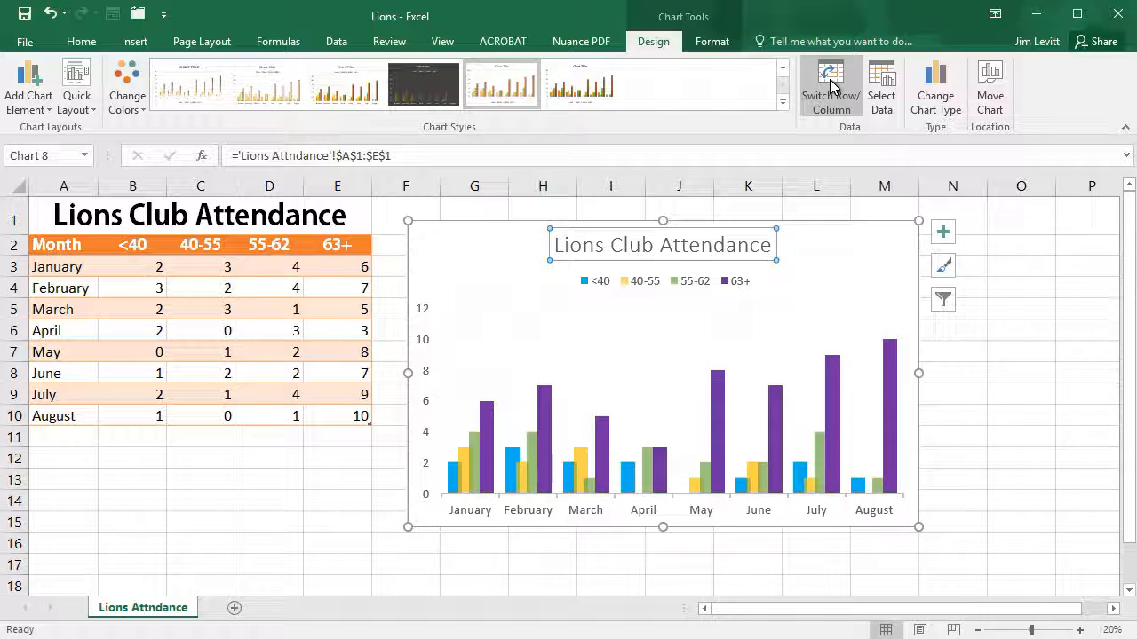